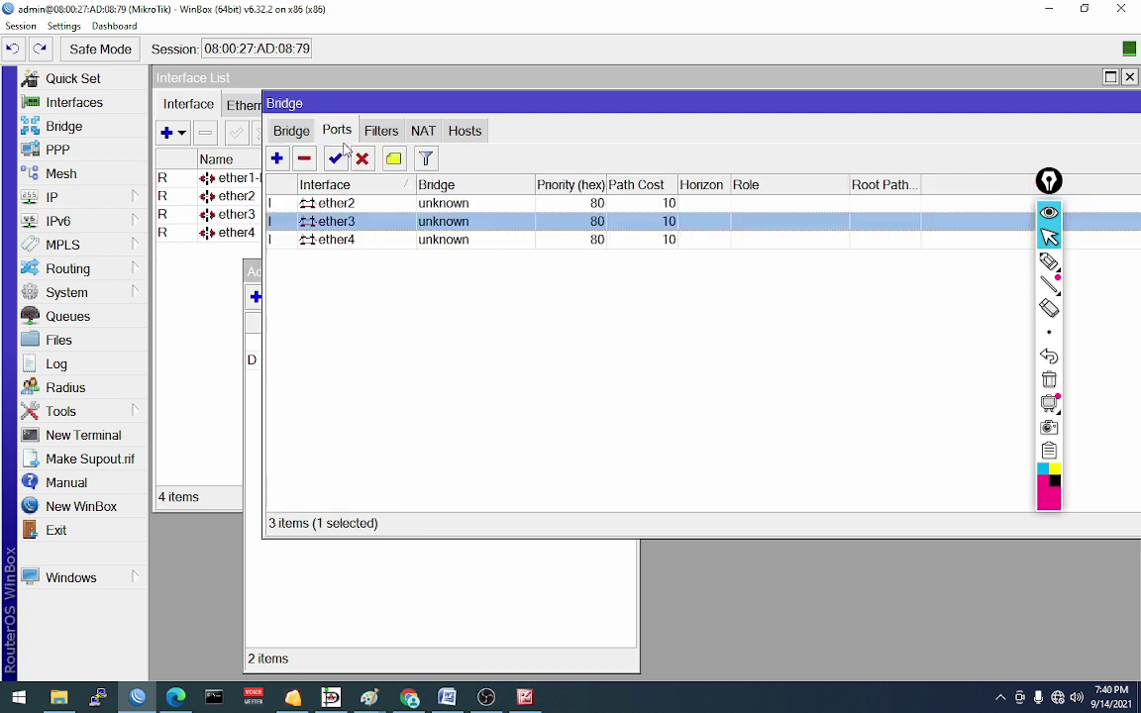
Step: Delete all bridge ports and remove the hotspot1 server
key(ctrl+a)
click(303, 158)
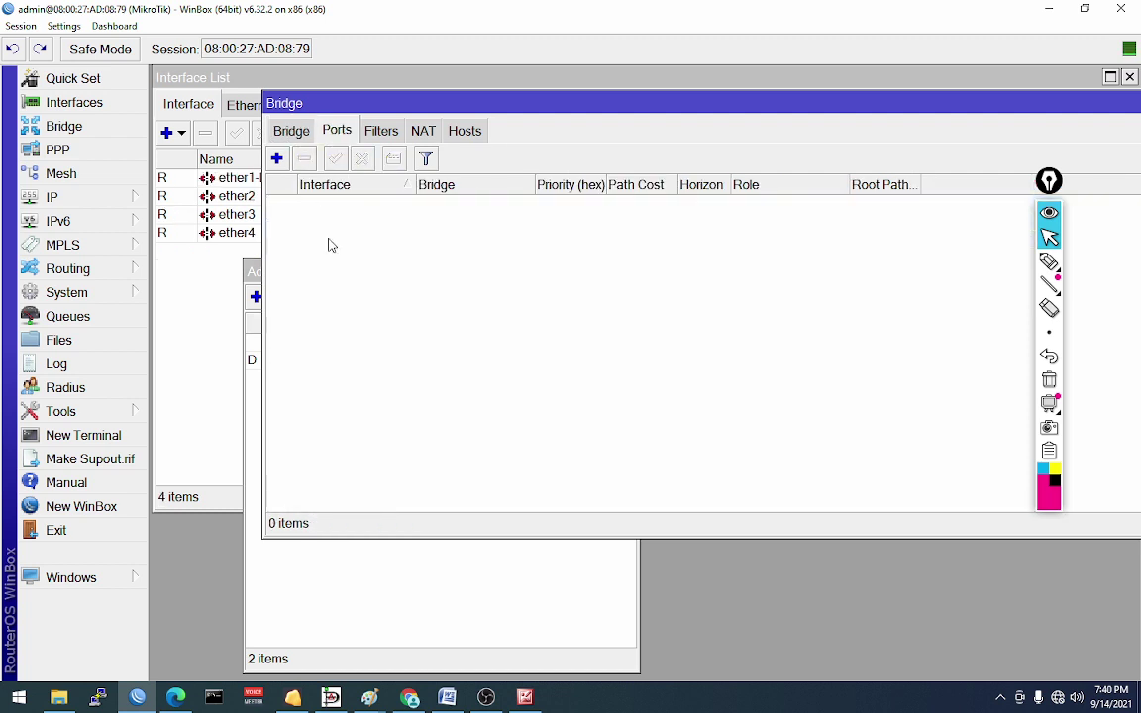
click(65, 199)
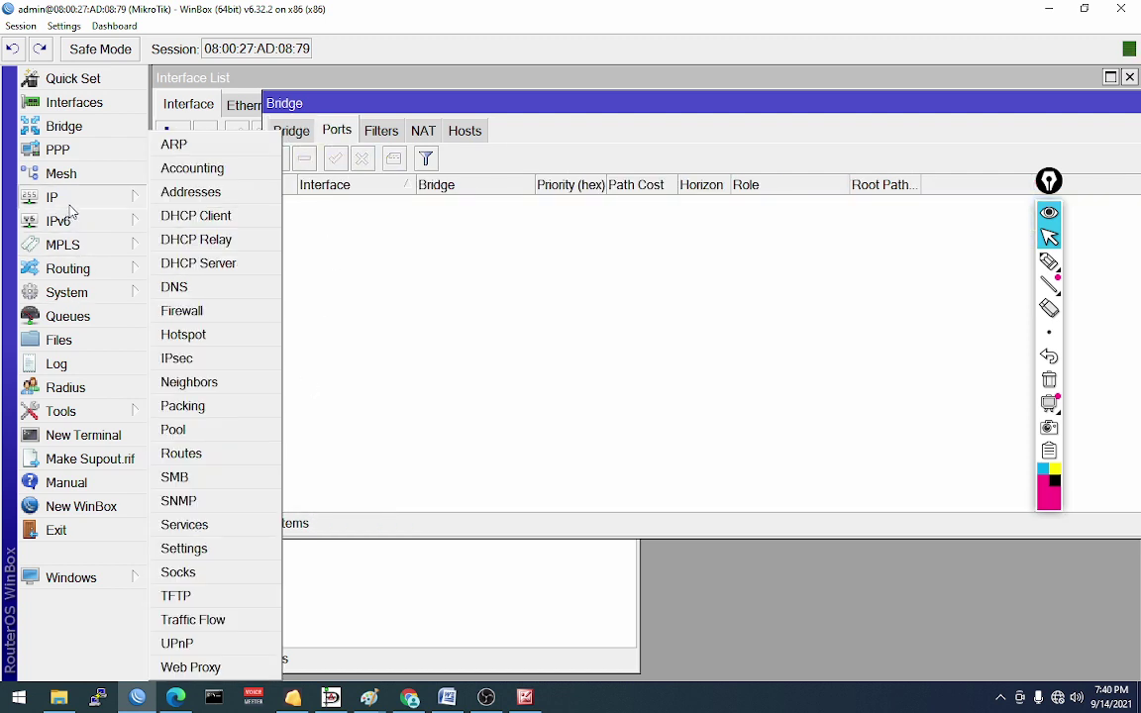
click(181, 334)
click(391, 234)
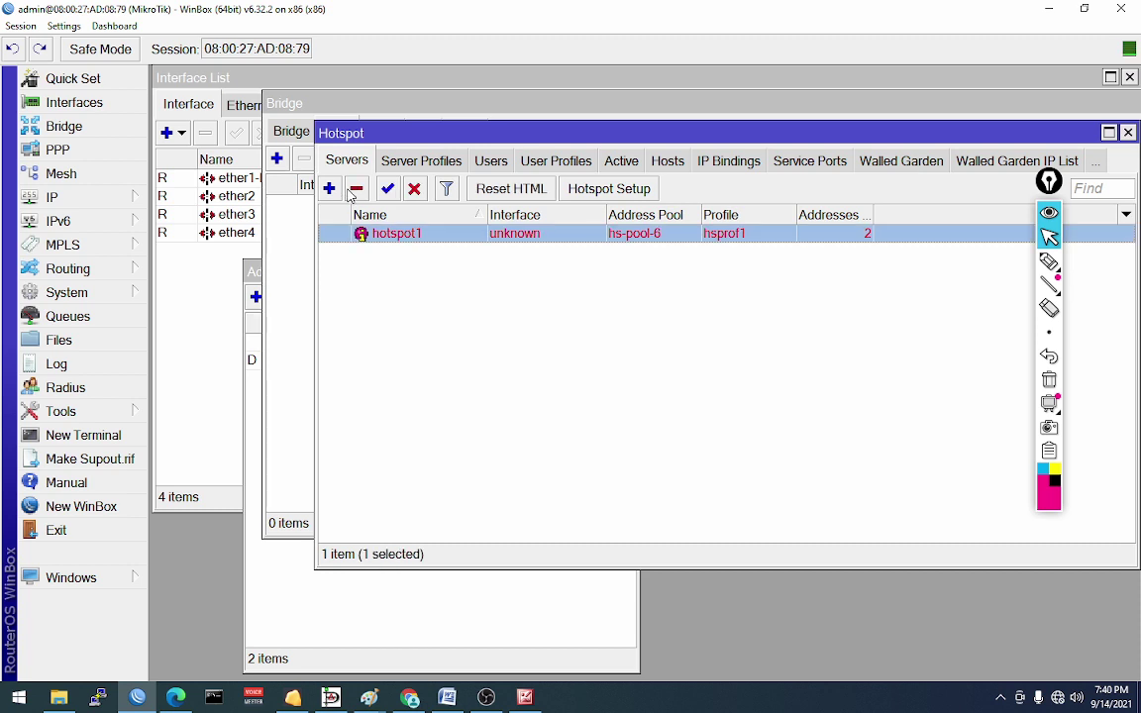
click(355, 189)
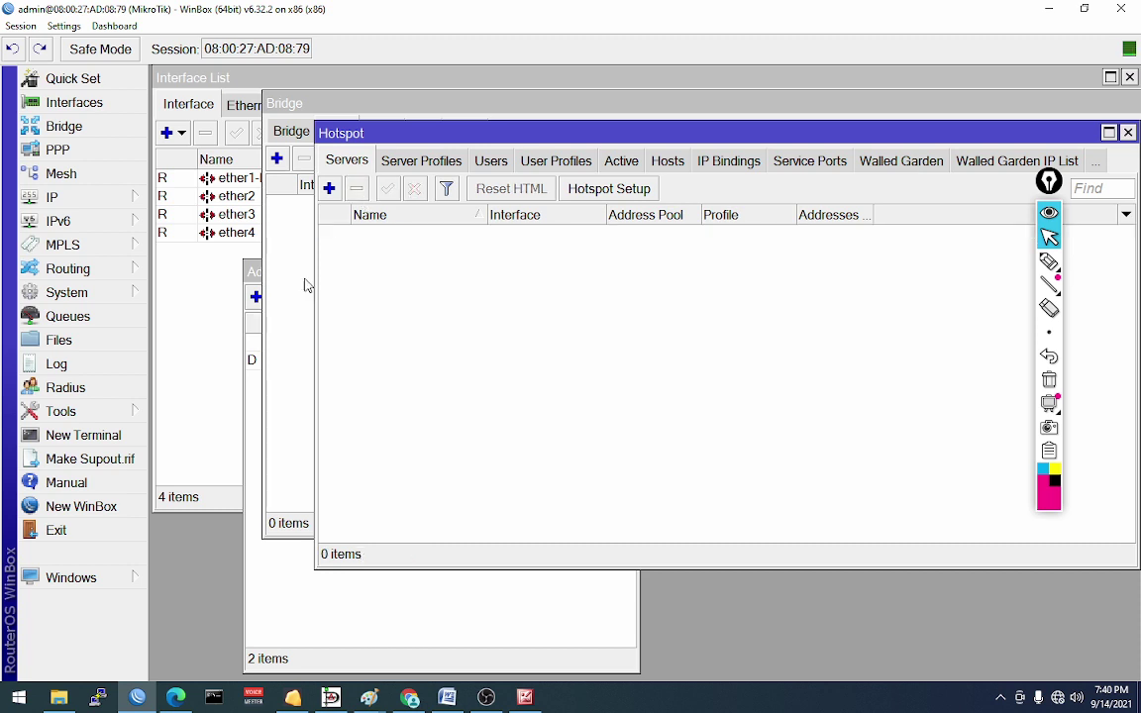
Step: Delete the hs-pool-6 IP address pool
click(190, 210)
click(211, 197)
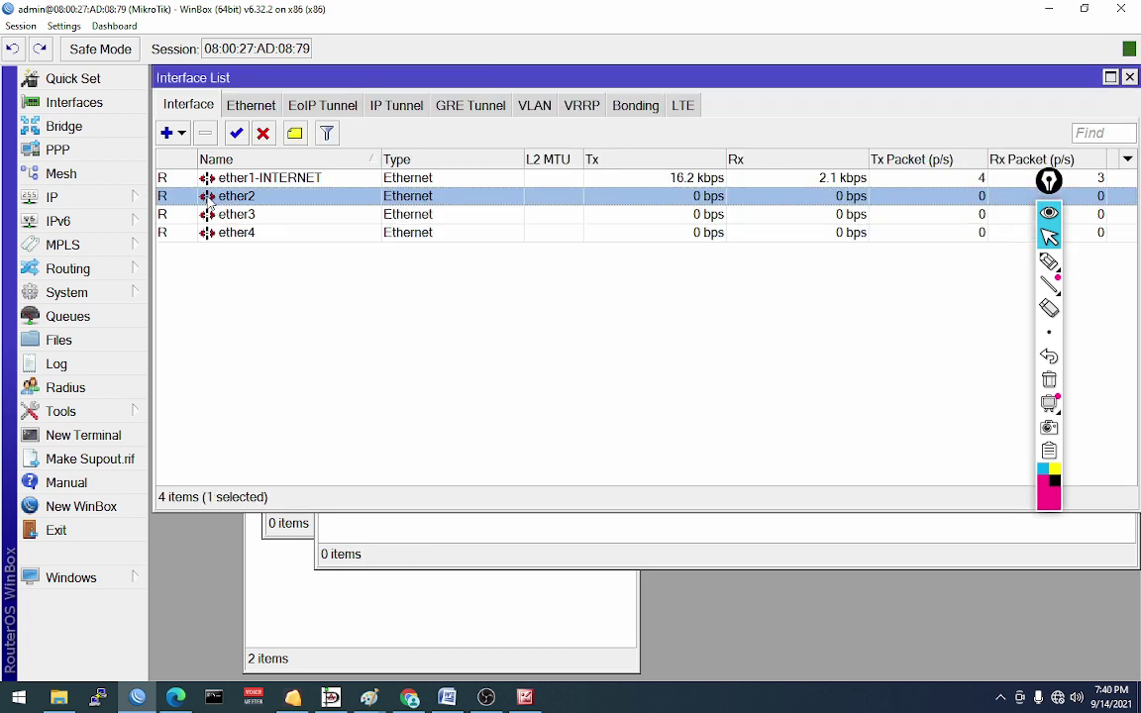
click(124, 197)
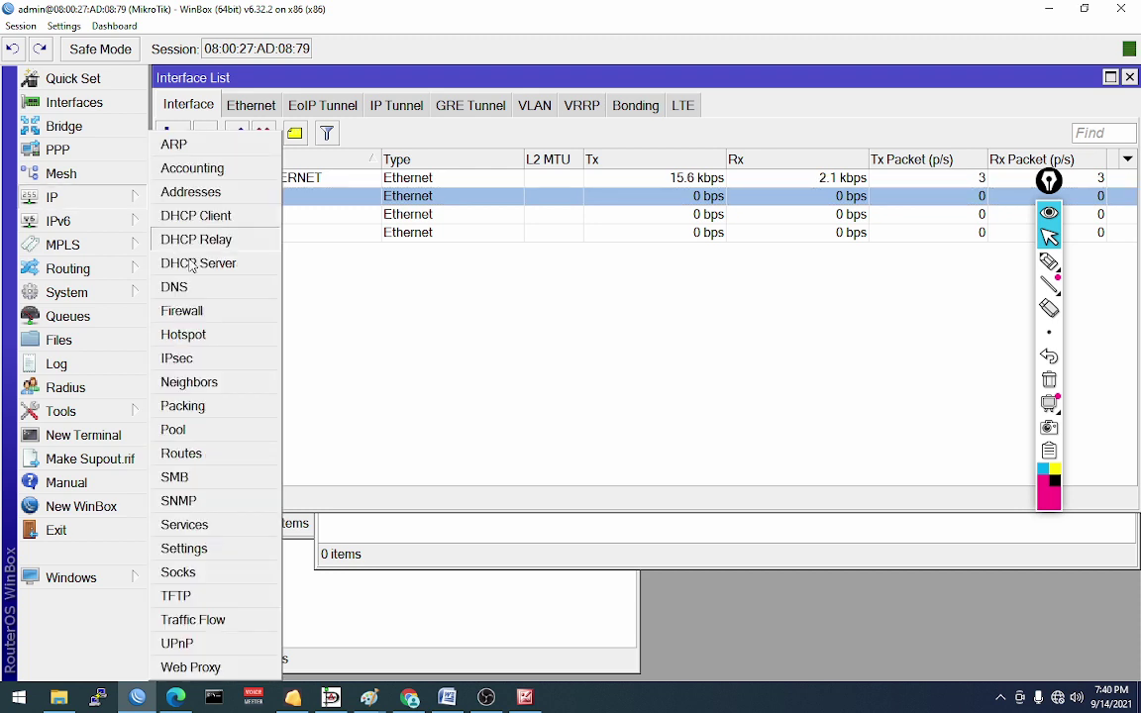
click(176, 430)
click(426, 262)
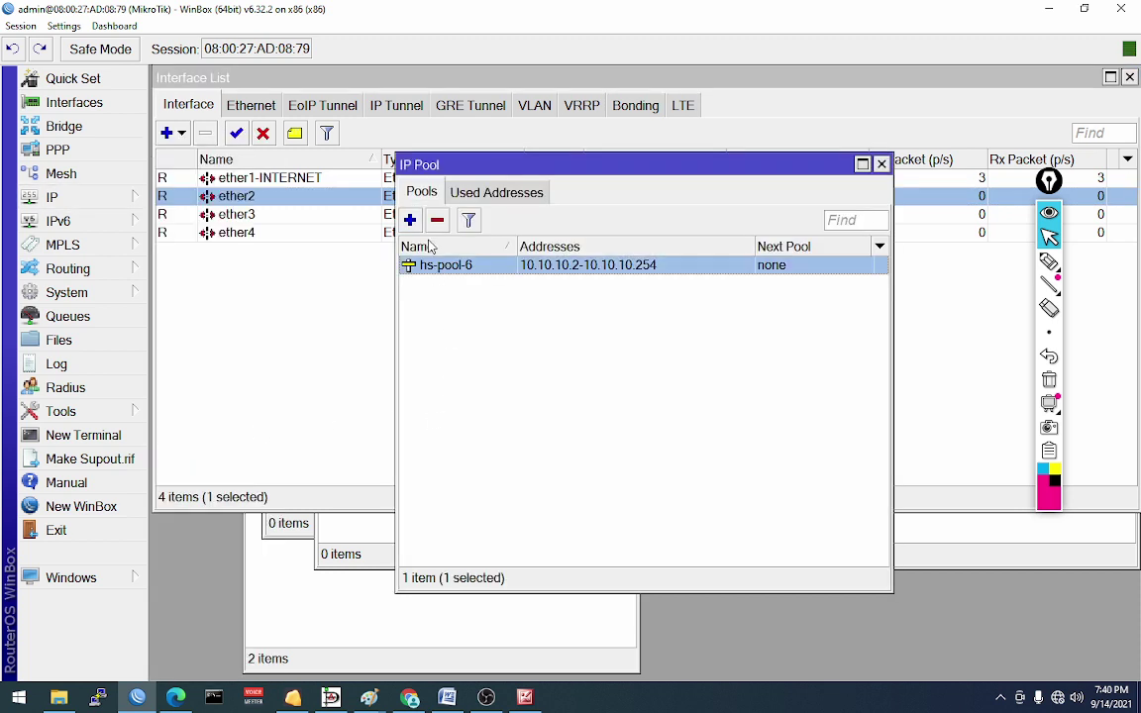
click(438, 220)
Step: Remove the dhcp1 DHCP server
click(76, 198)
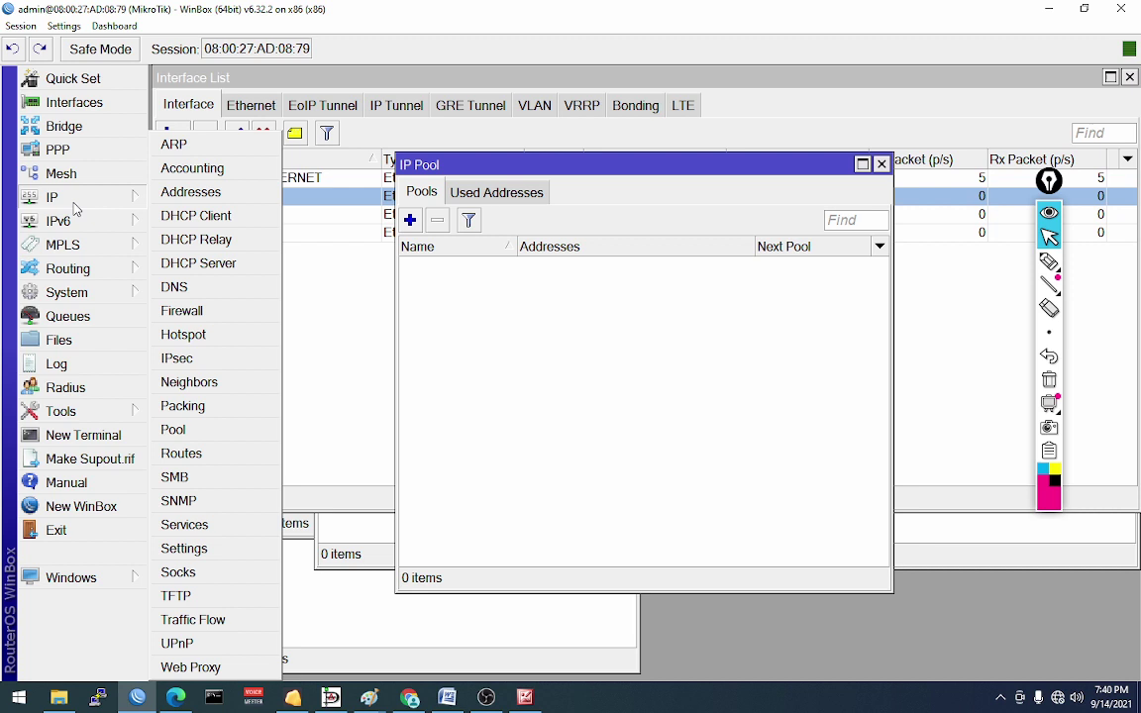
click(199, 263)
click(314, 248)
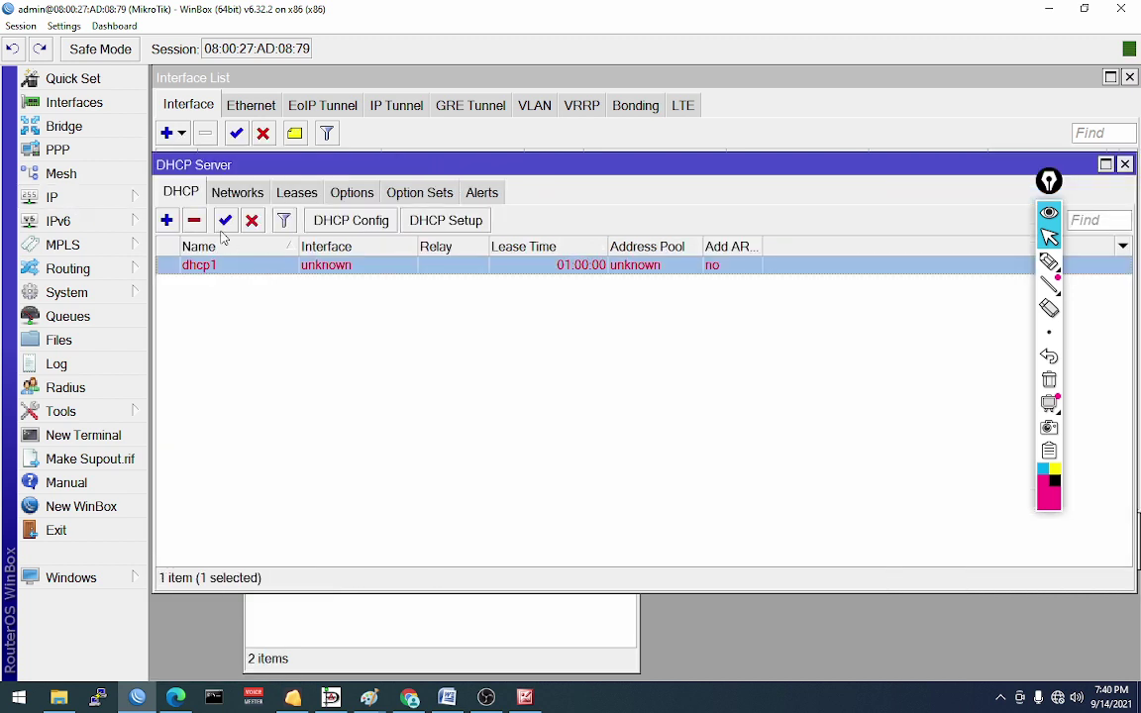
click(194, 220)
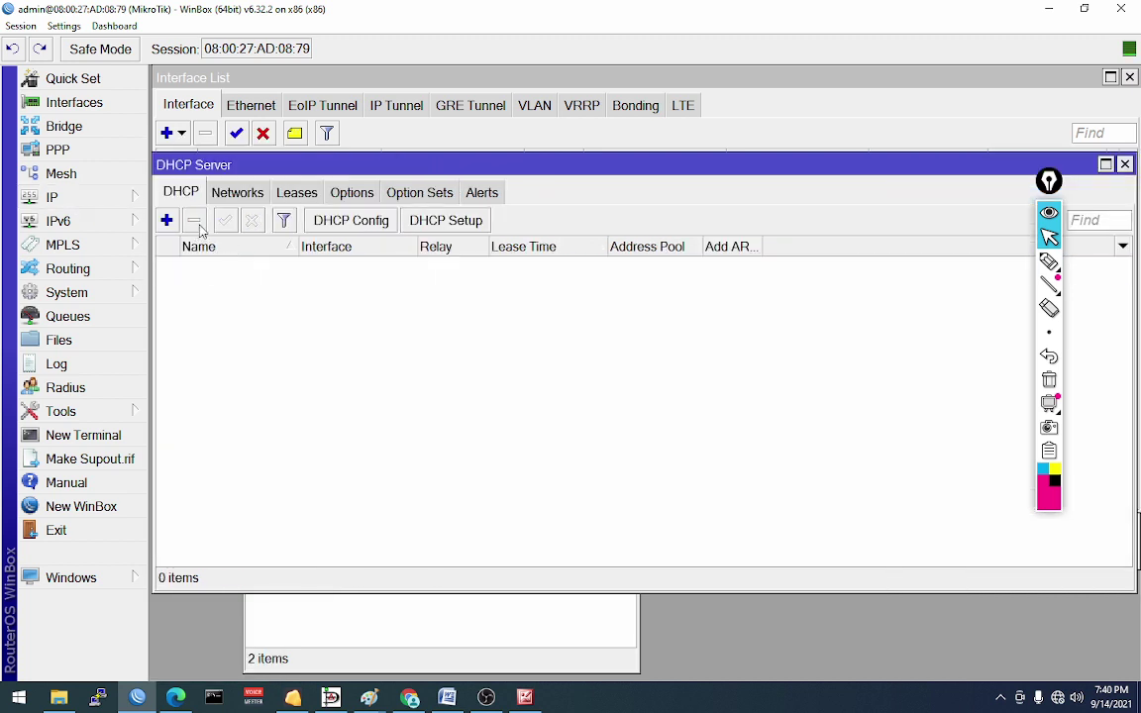
Step: Assign the 10.10.10.1/24 address to the ether2 interface
click(69, 202)
click(169, 178)
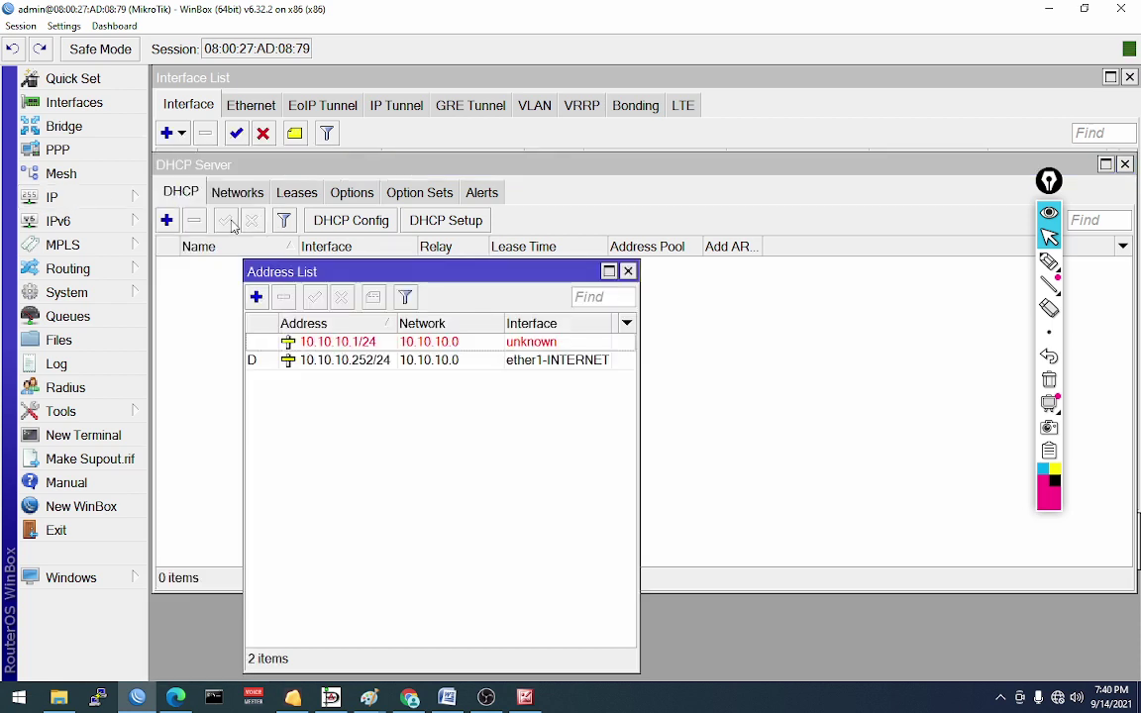
click(324, 342)
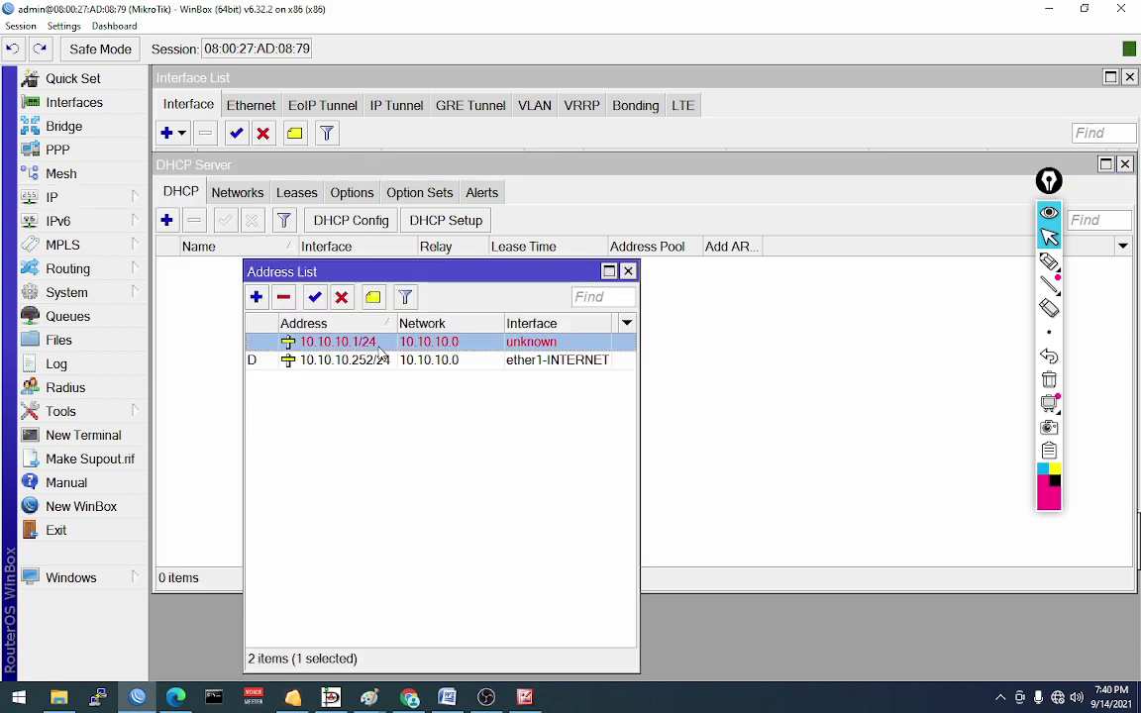
double_click(416, 351)
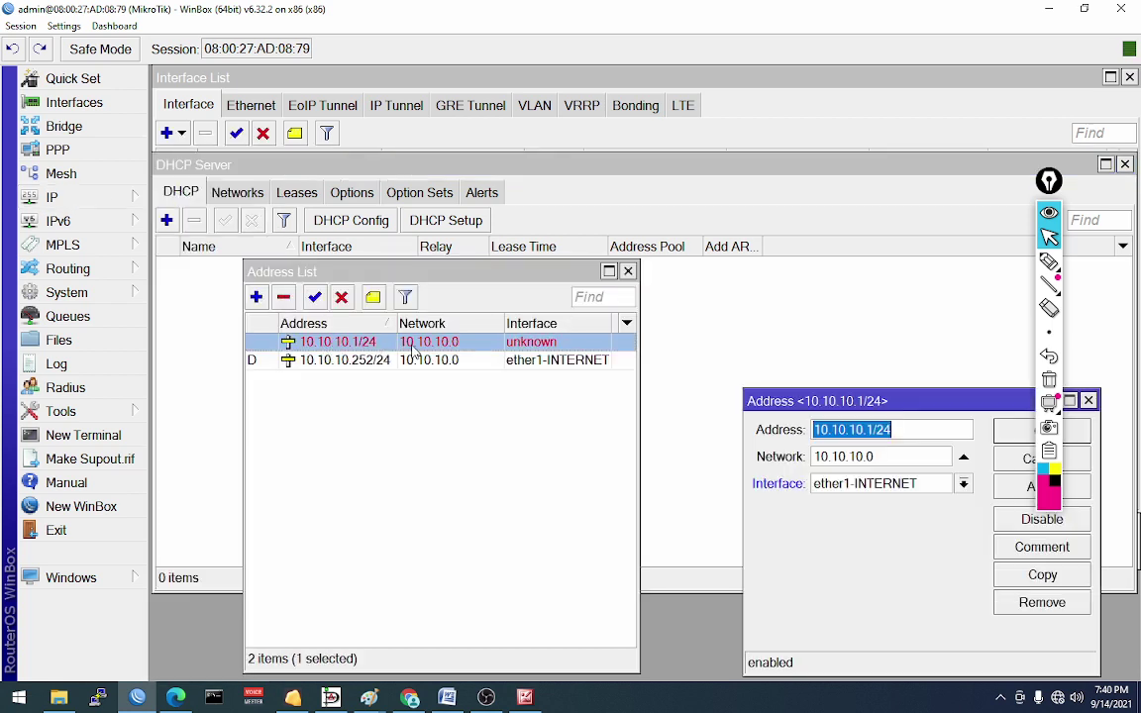
click(847, 483)
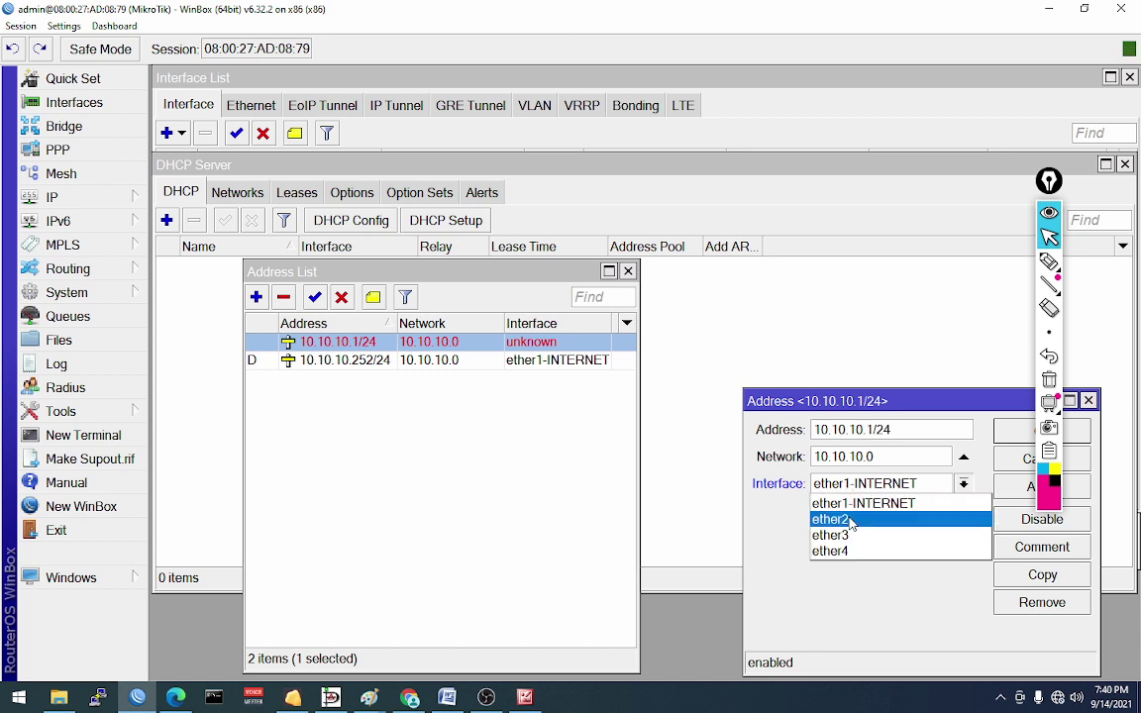
click(854, 517)
click(1030, 486)
click(1024, 432)
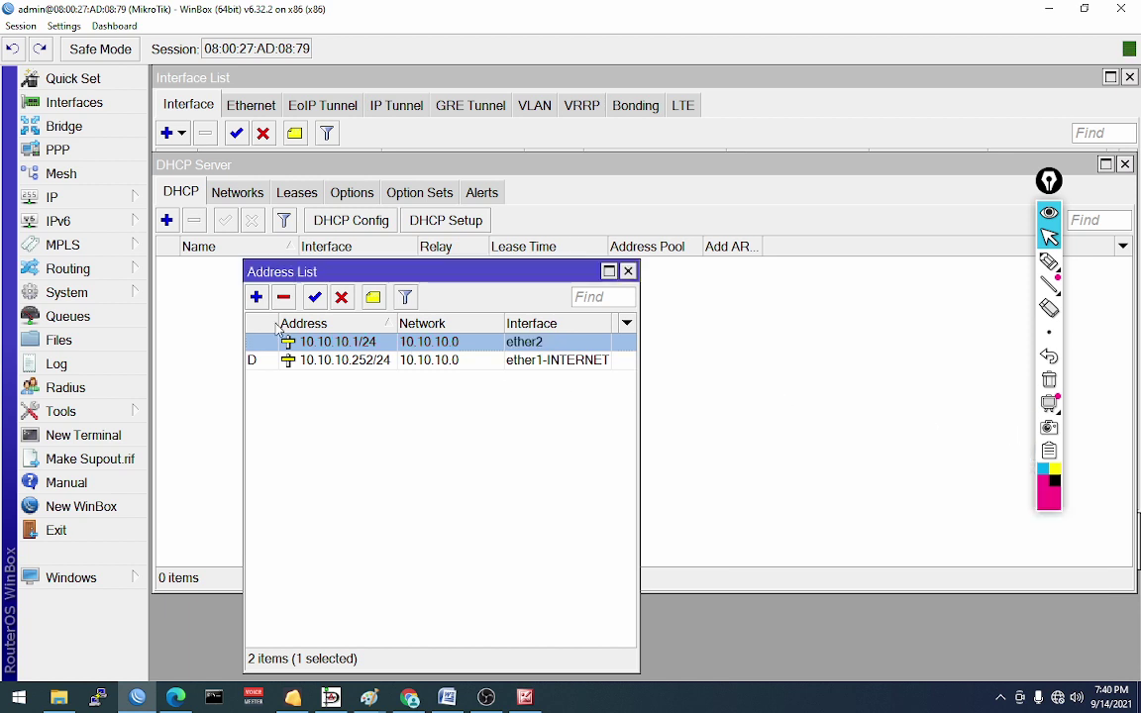
Step: Duplicate the 10.10.10.1/24 address entry as 10.10.20.1/24 on the ether3 interface
double_click(343, 347)
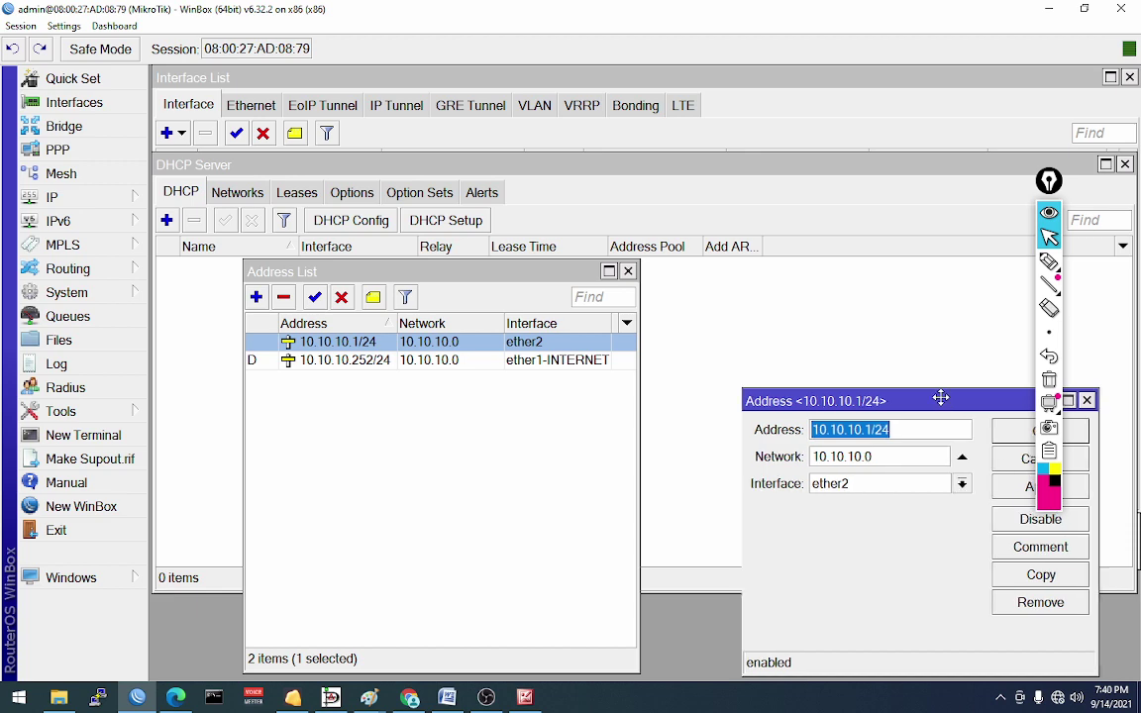
drag(940, 397, 687, 391)
click(781, 565)
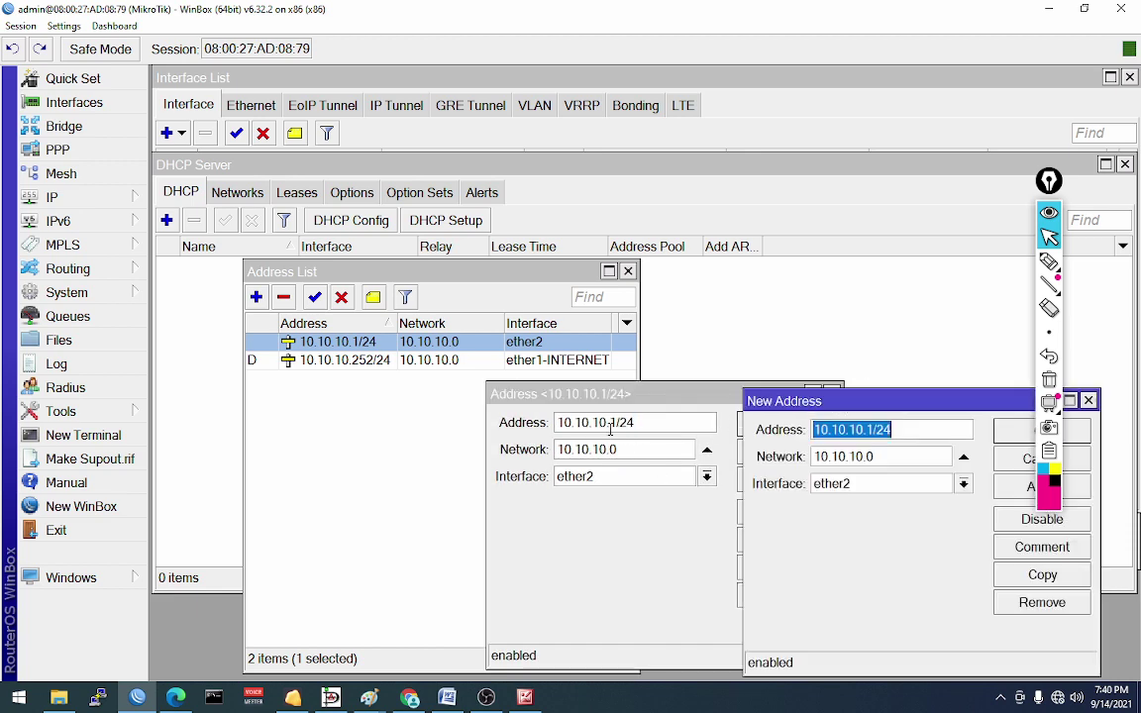
click(853, 429)
key(BackSpace)
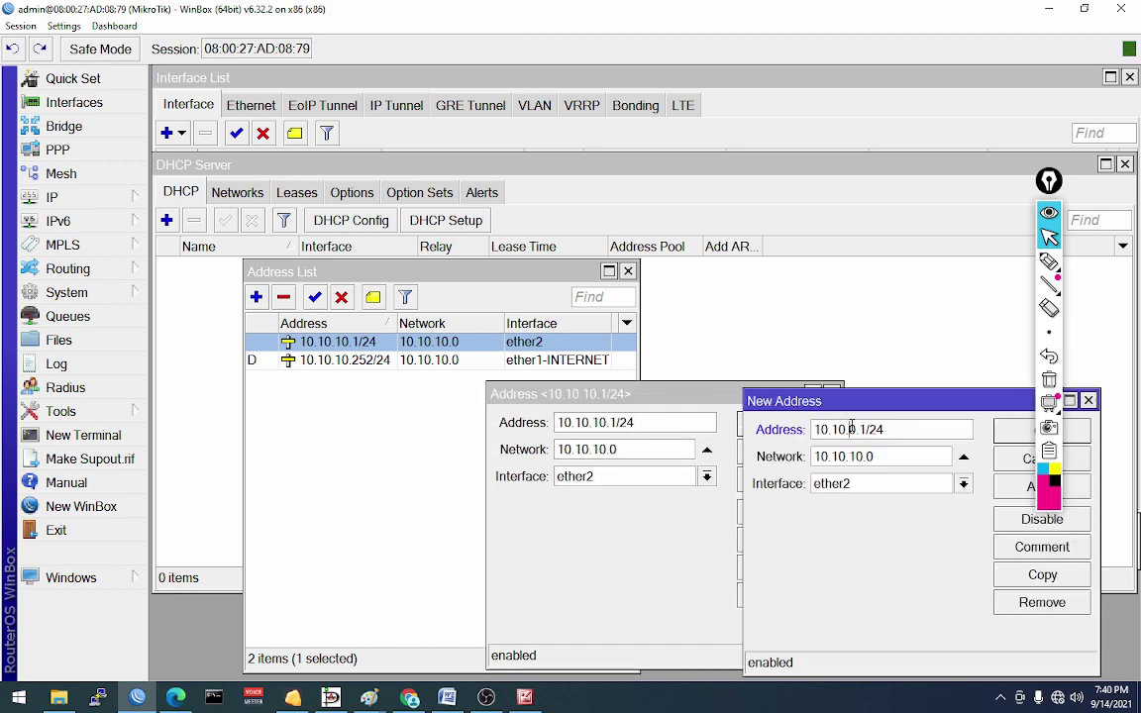
text(2)
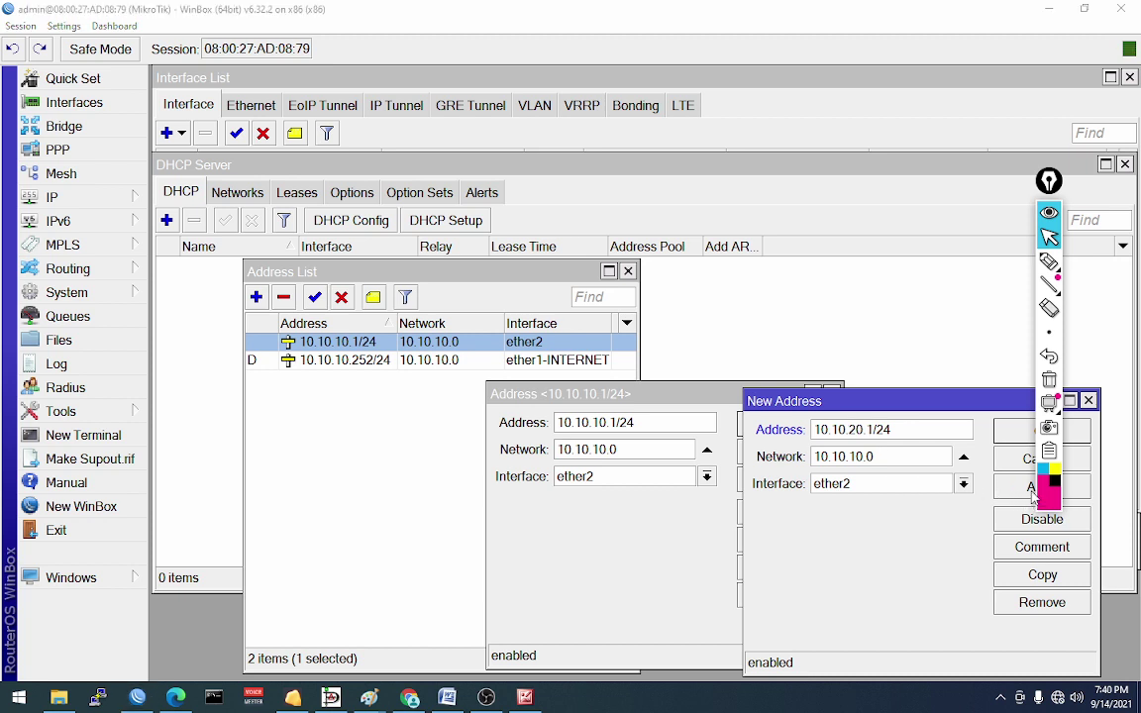
click(894, 492)
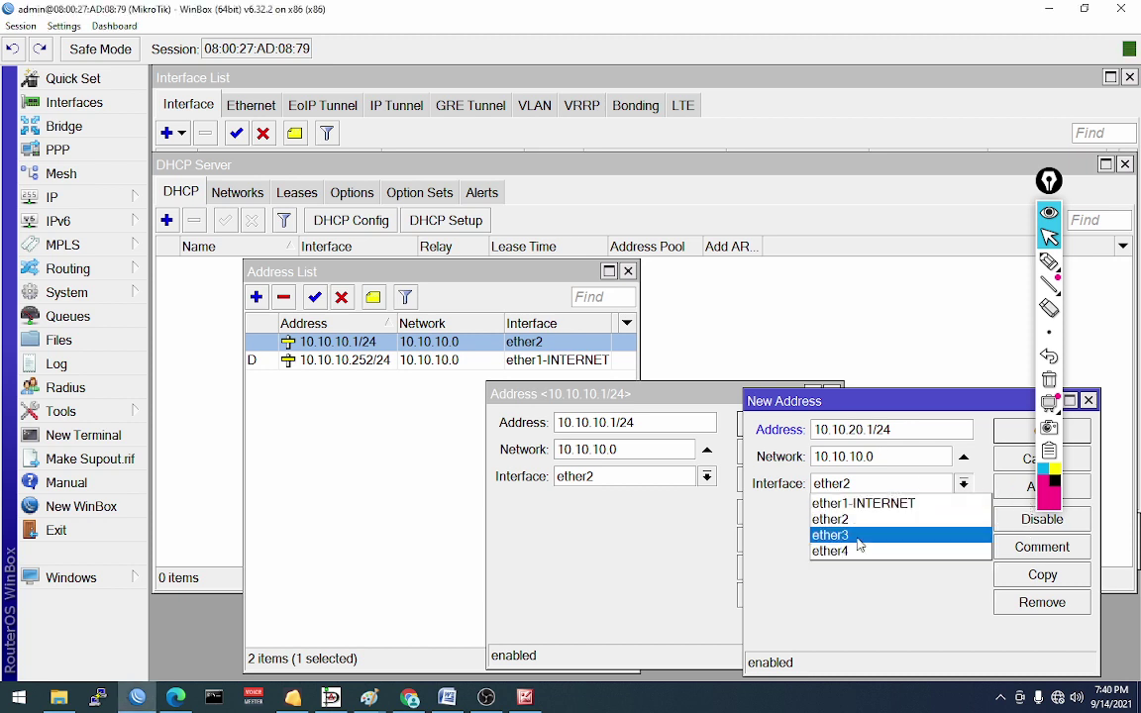
click(860, 540)
click(1025, 490)
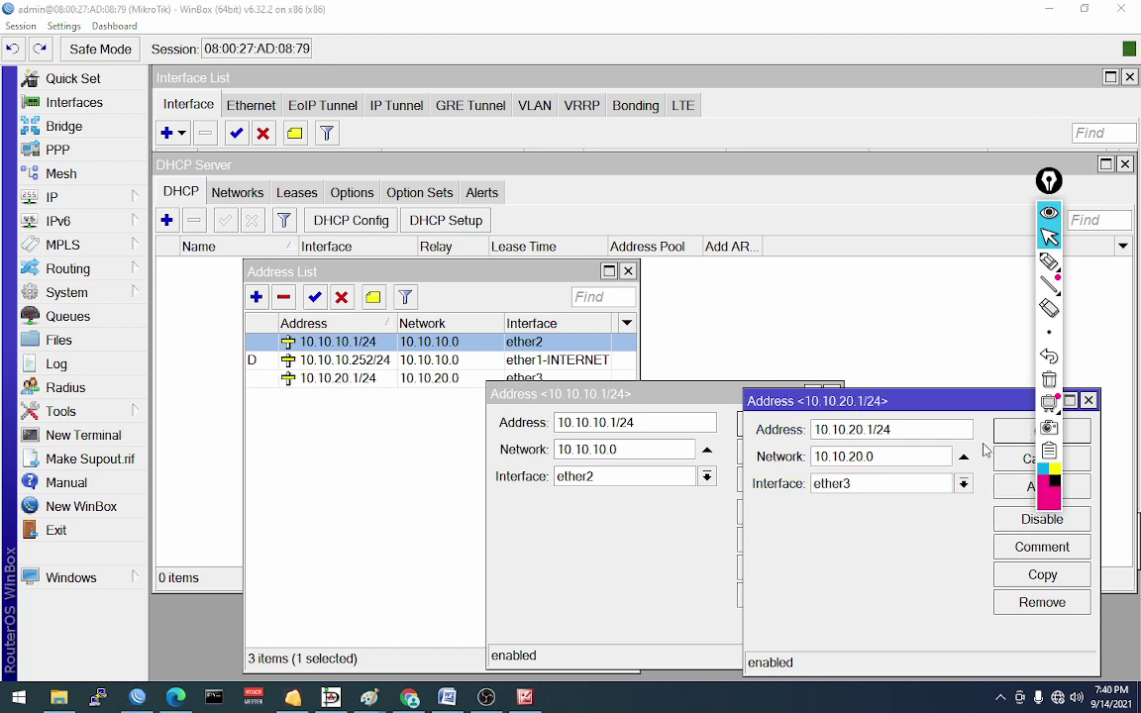
click(1020, 453)
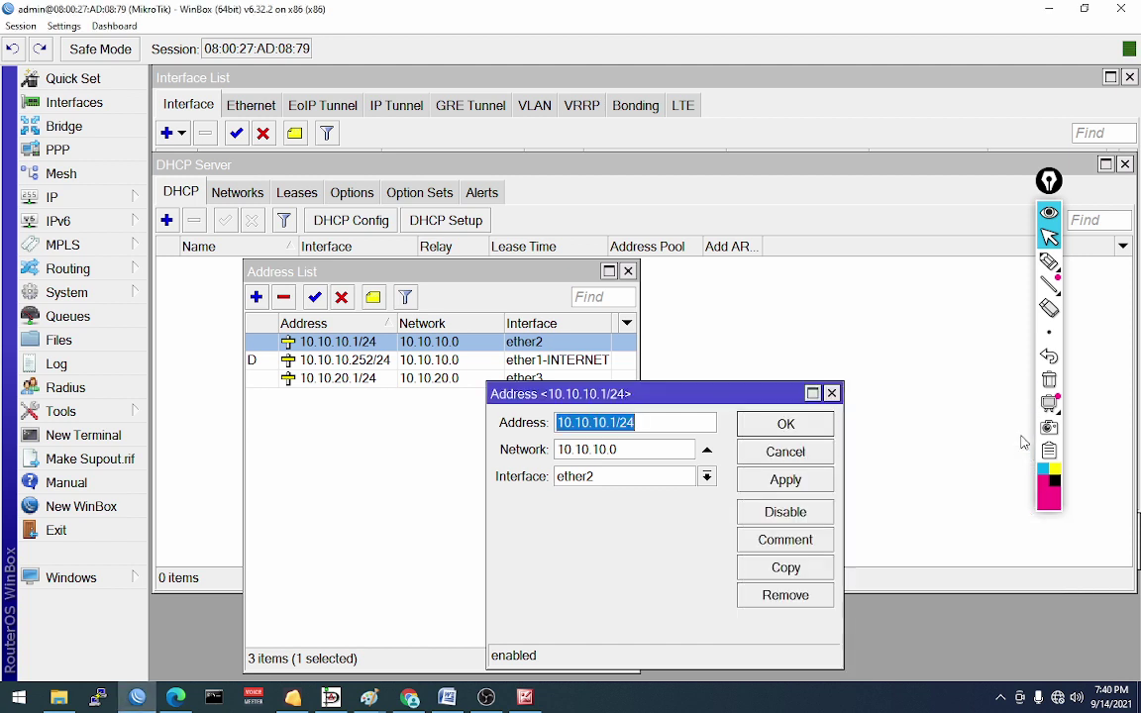
Step: Duplicate the 10.10.10.1/24 address entry as 10.10.30.1/24 on ether4 and close the address dialogs
click(783, 565)
click(855, 429)
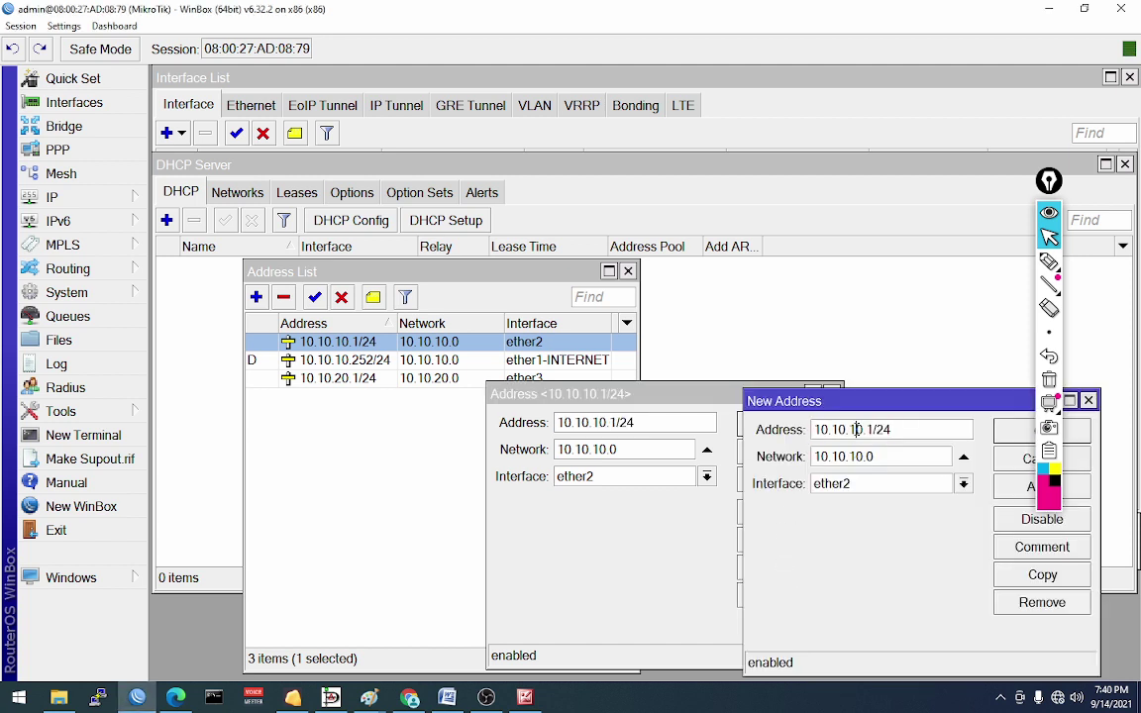
key(BackSpace)
text(3)
click(956, 485)
click(842, 557)
click(1022, 487)
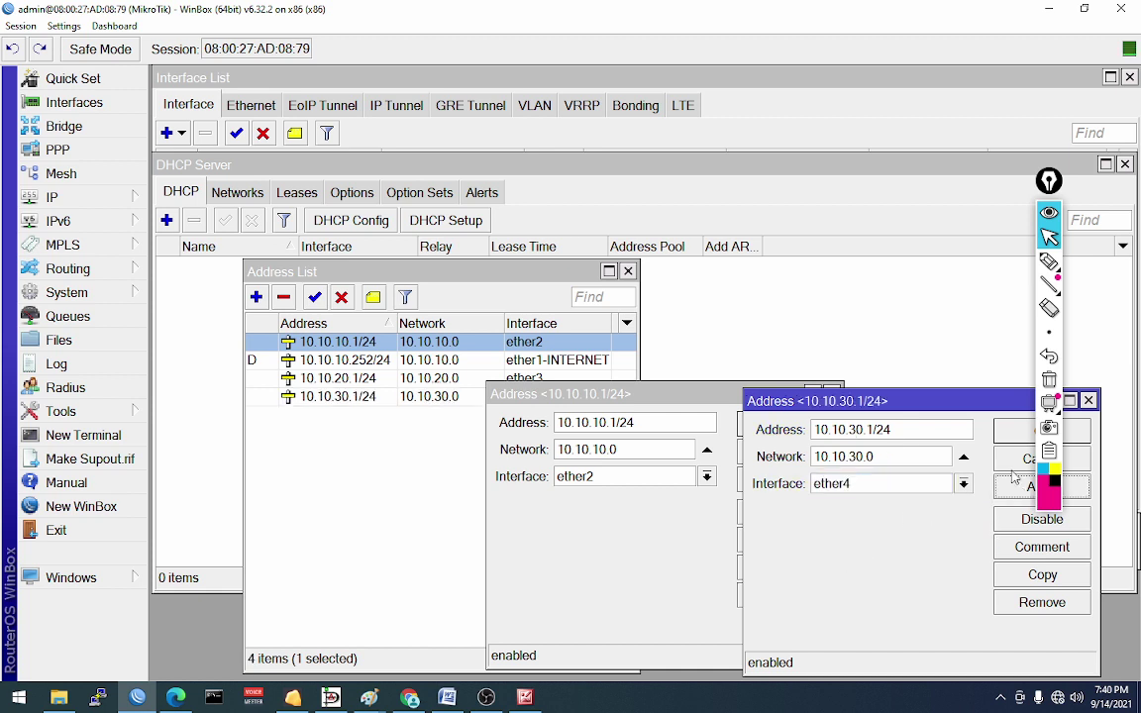
click(1020, 431)
click(787, 424)
click(399, 395)
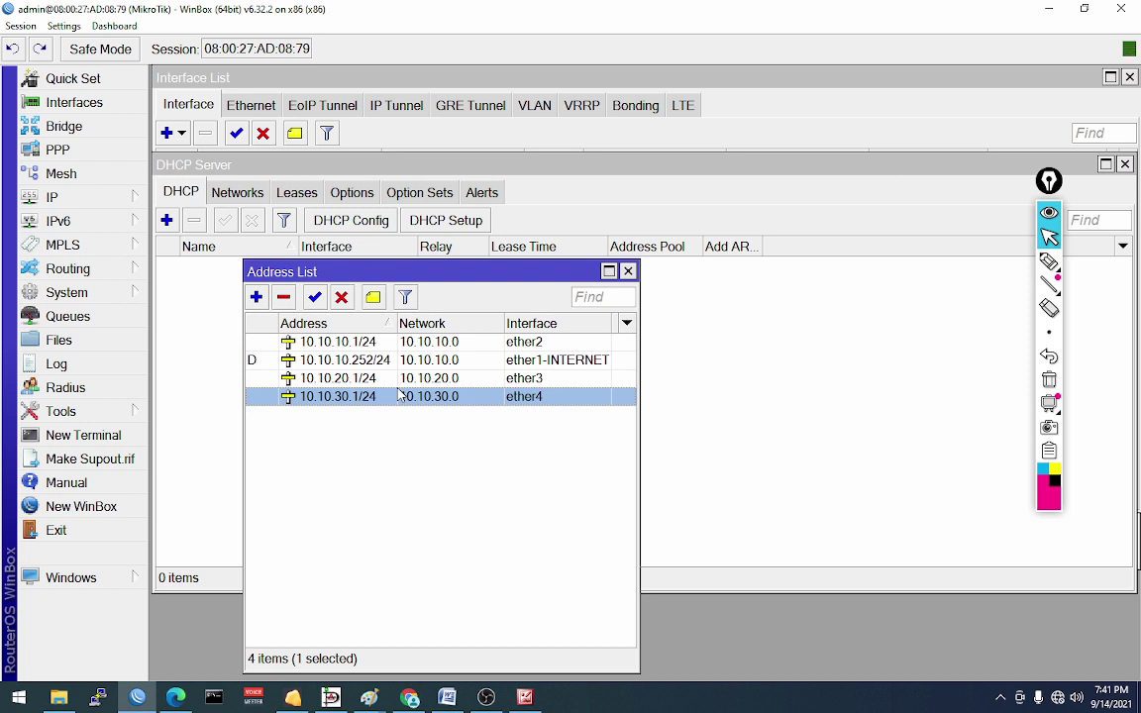
click(382, 379)
click(377, 362)
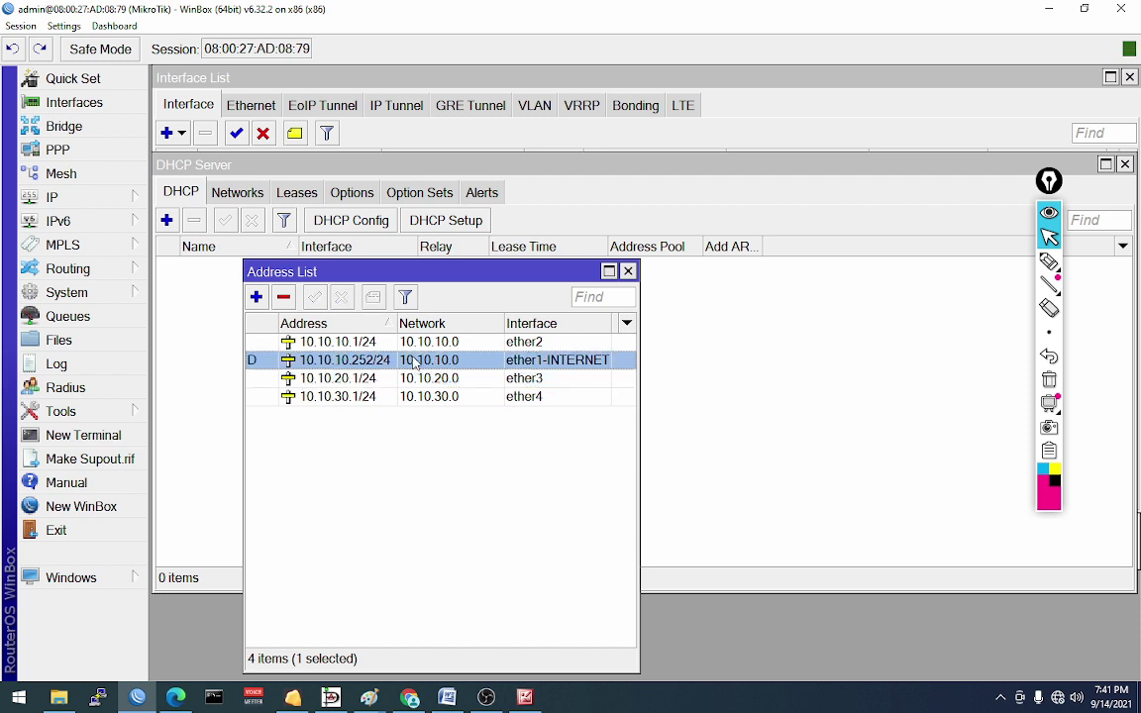
click(342, 379)
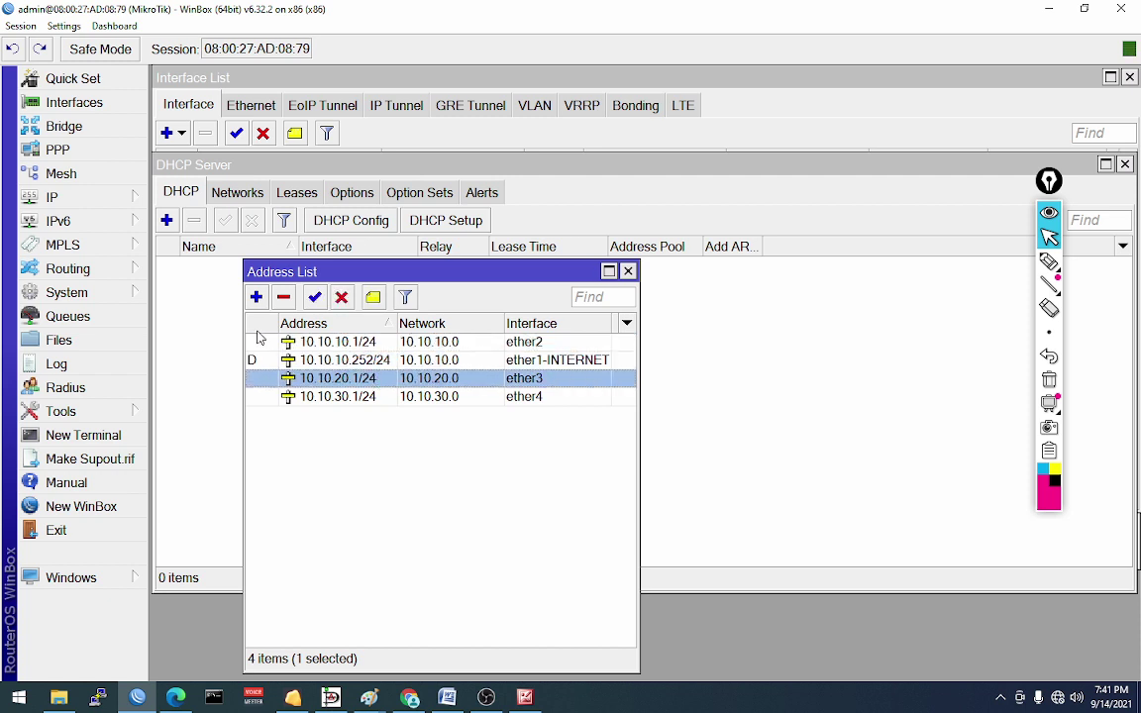
Step: Start the hotspot setup on ether2 and accept the proposed local address and address pool
click(96, 201)
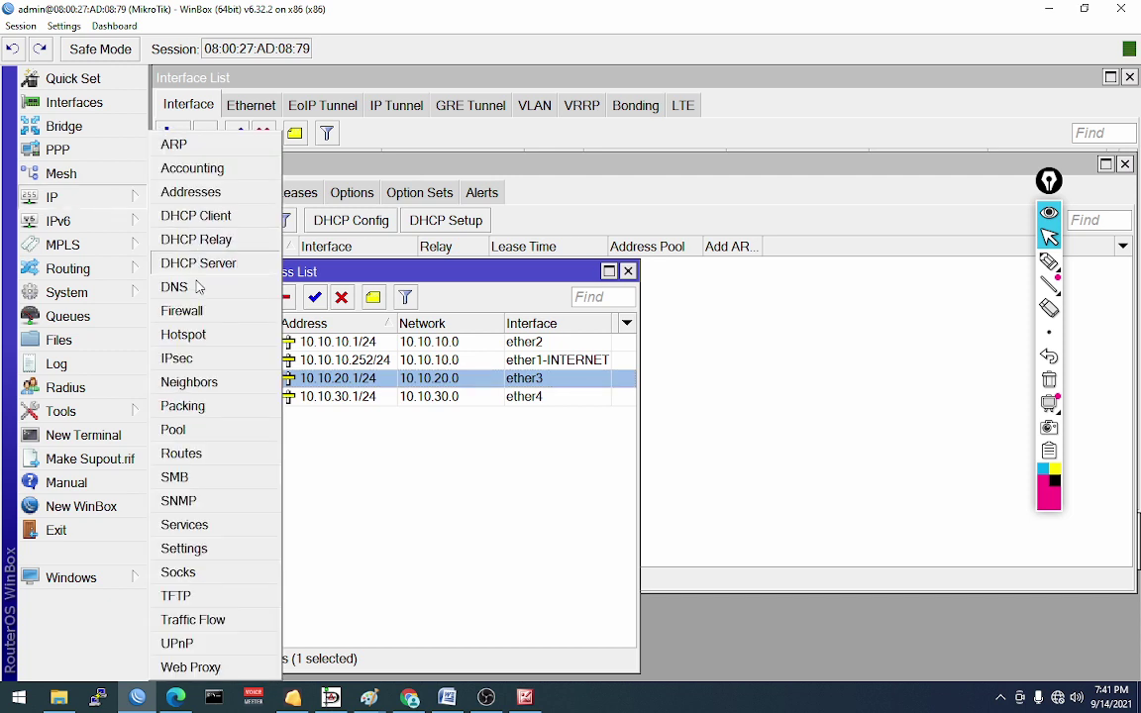
click(188, 334)
click(562, 192)
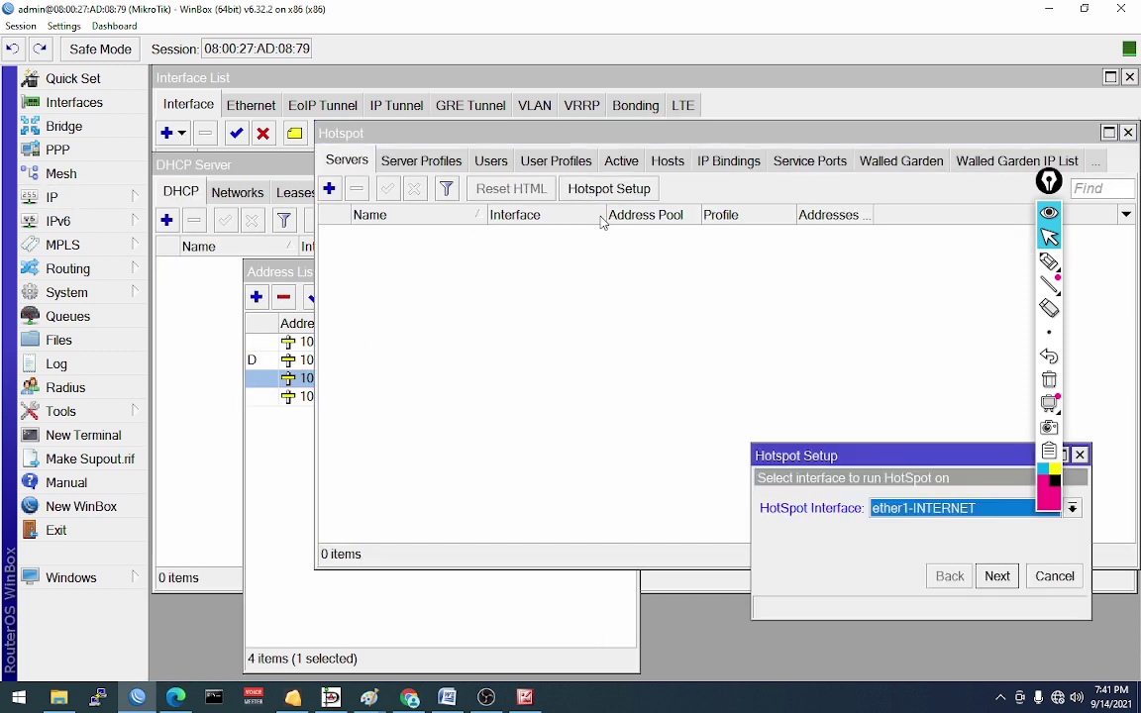
click(891, 507)
click(901, 544)
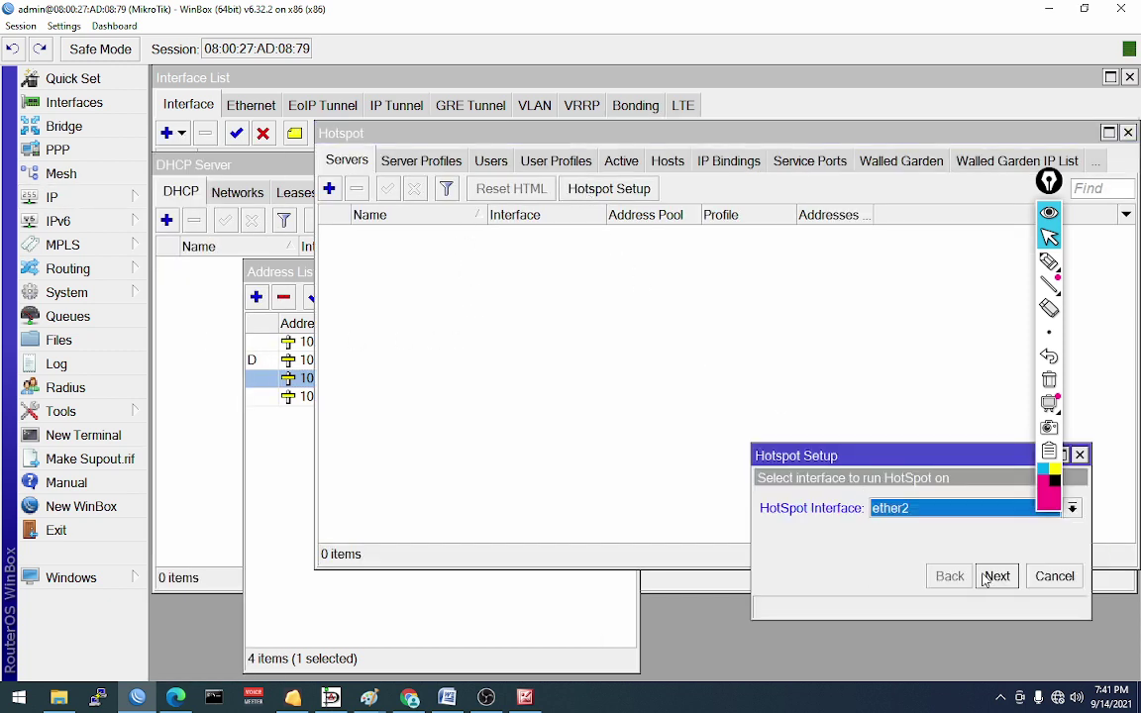
click(996, 575)
click(996, 575)
click(996, 575)
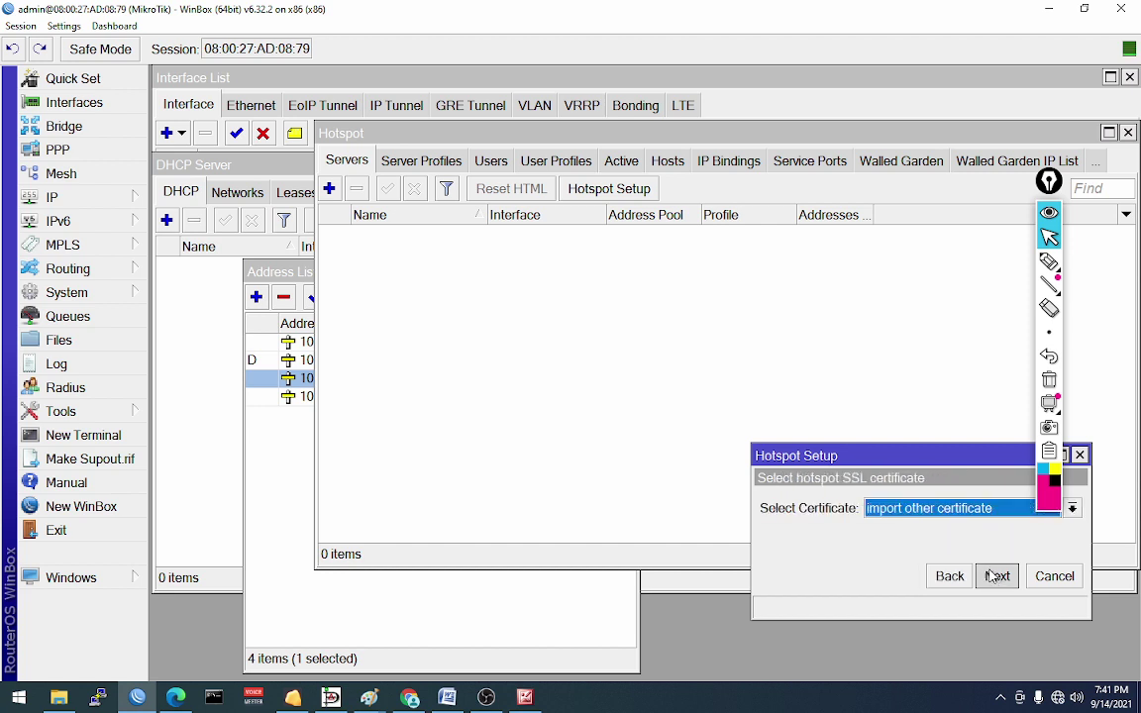
Step: Skip importing an SSL certificate, keep the SMTP server at 0.0.0.0 and the remaining defaults, and finish the ether2 hotspot setup
click(941, 511)
click(958, 543)
click(997, 576)
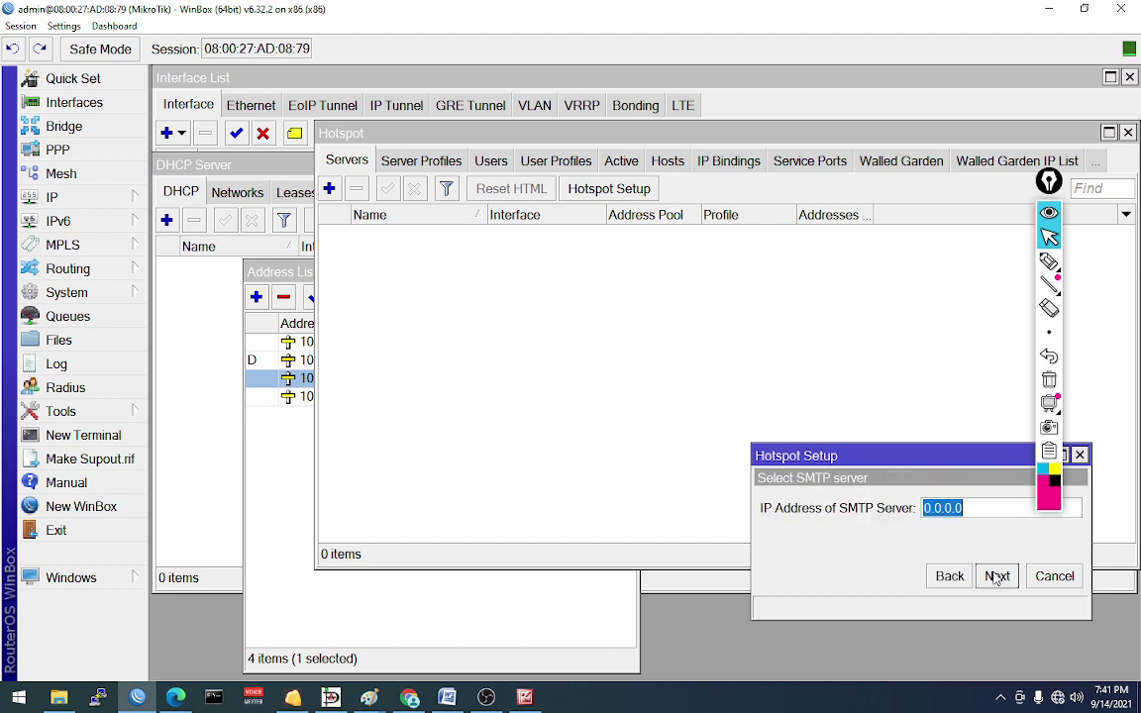
click(997, 575)
click(996, 576)
click(994, 577)
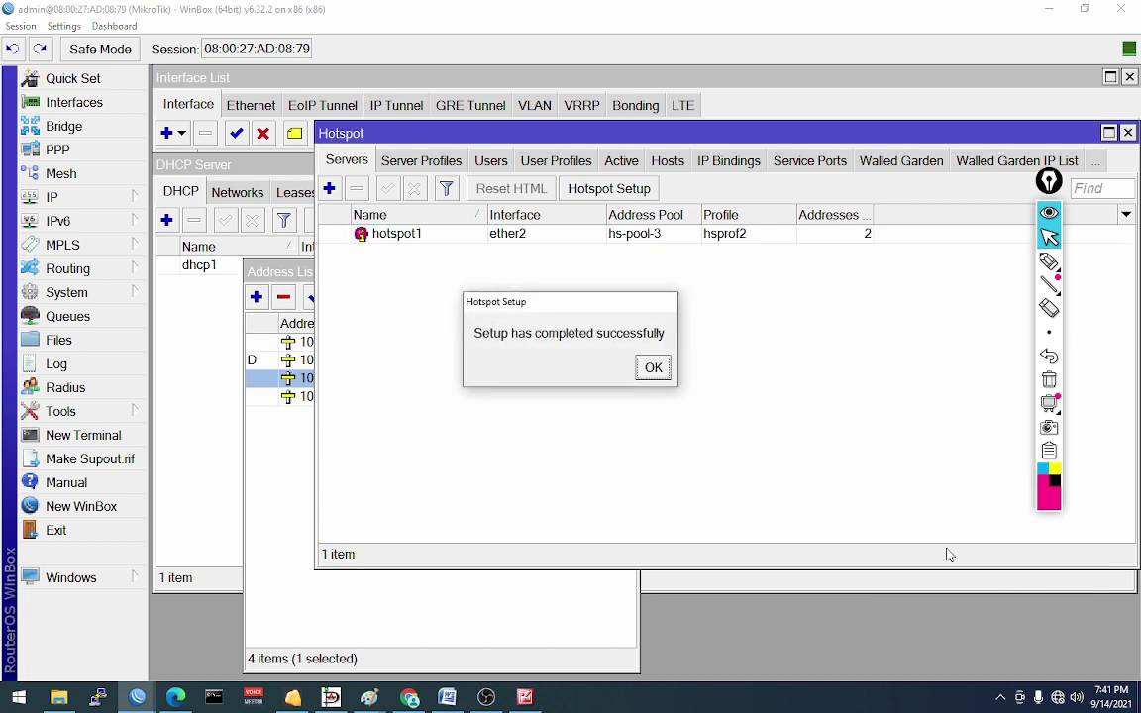
click(654, 367)
Step: Start the hotspot setup on ether3 and accept the proposed local address and address pool
click(585, 187)
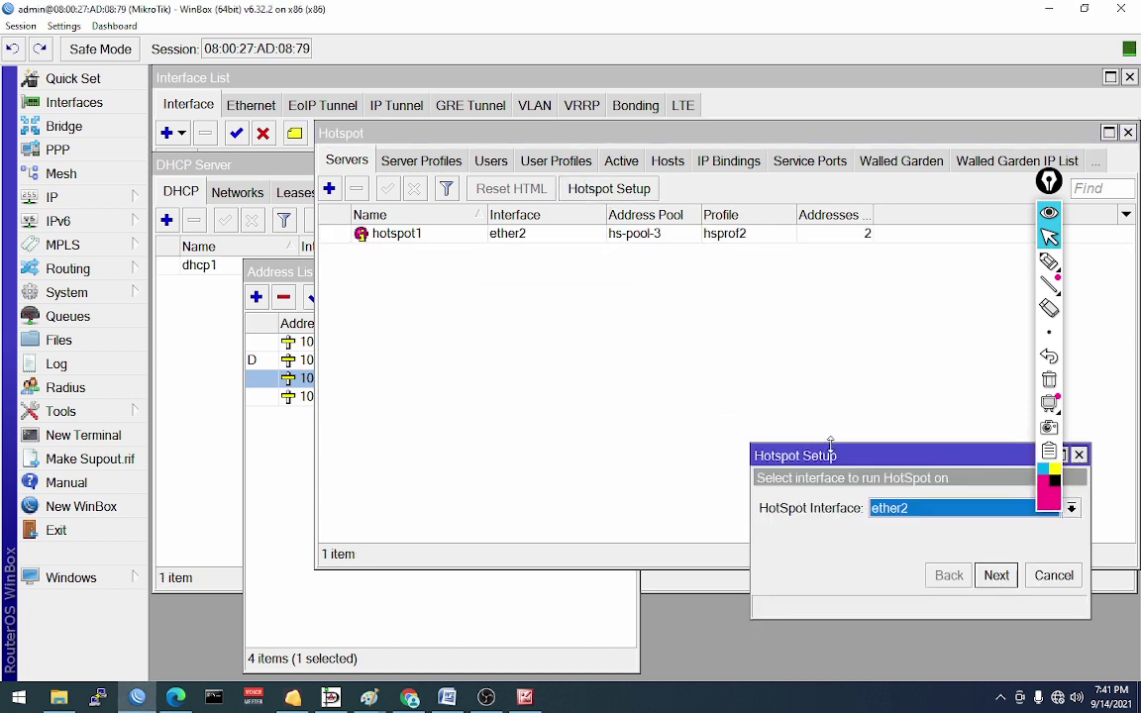
click(889, 510)
click(946, 555)
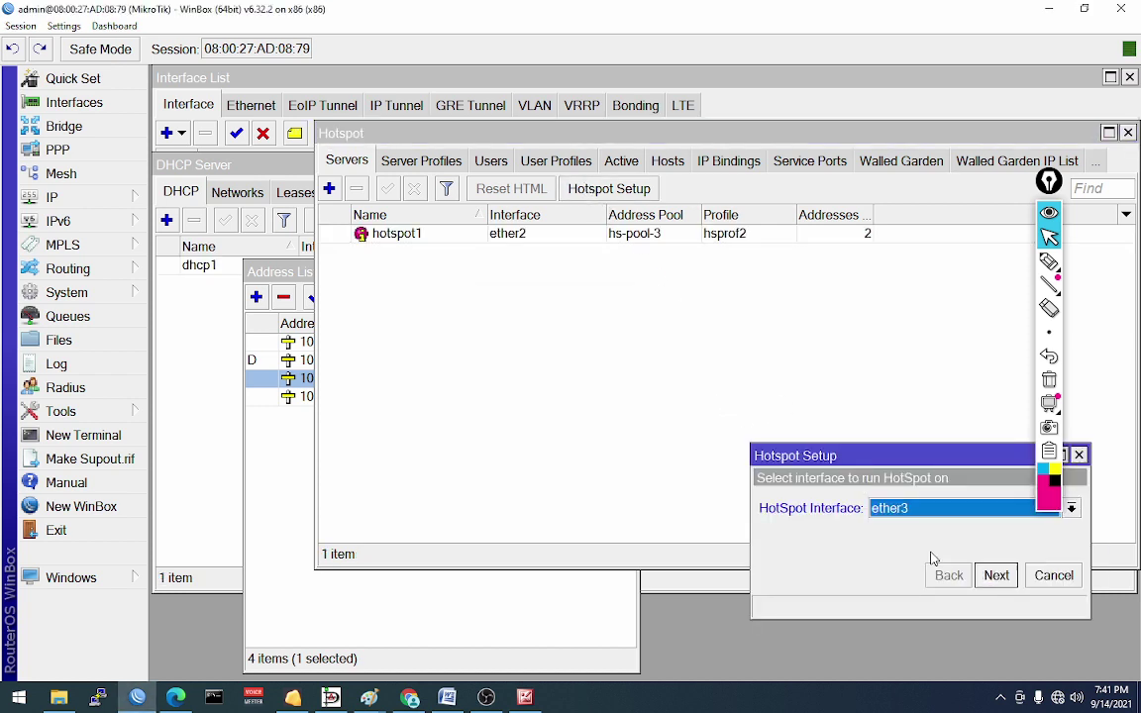
click(996, 575)
click(996, 576)
click(996, 576)
click(996, 576)
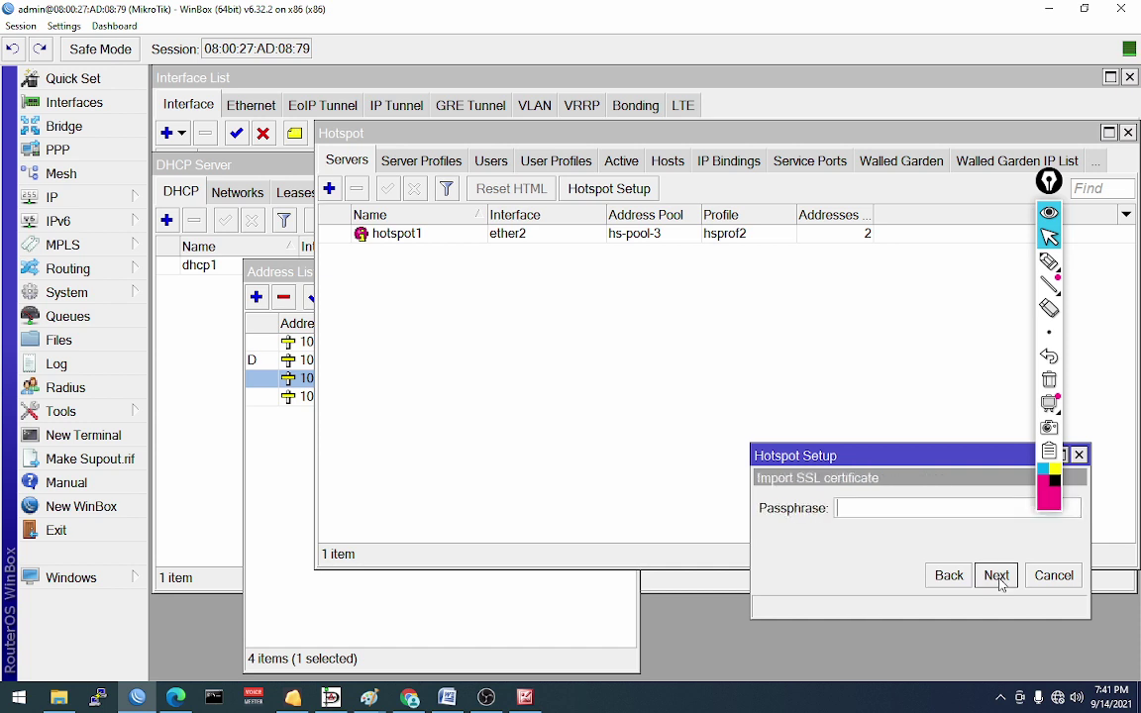
Step: Return to the SSL certificate choice, select none, keep DNS server 8.8.8.8 and the remaining defaults, and finish the ether3 hotspot setup
click(947, 576)
click(951, 508)
click(892, 543)
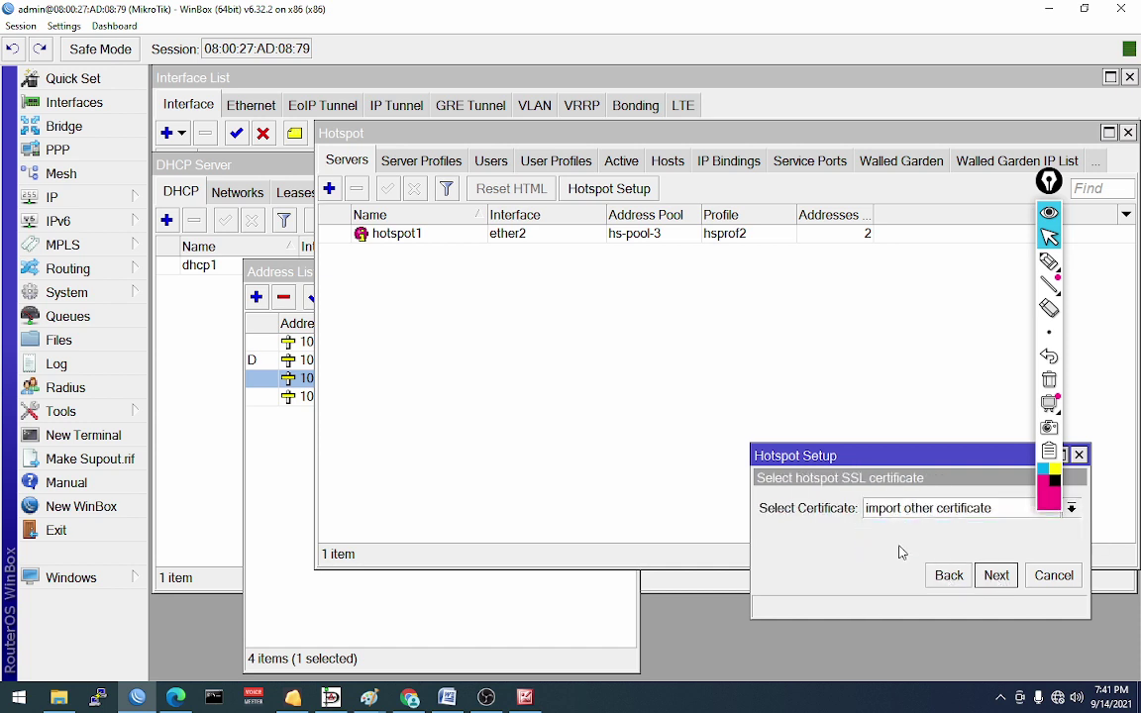
click(996, 575)
click(996, 575)
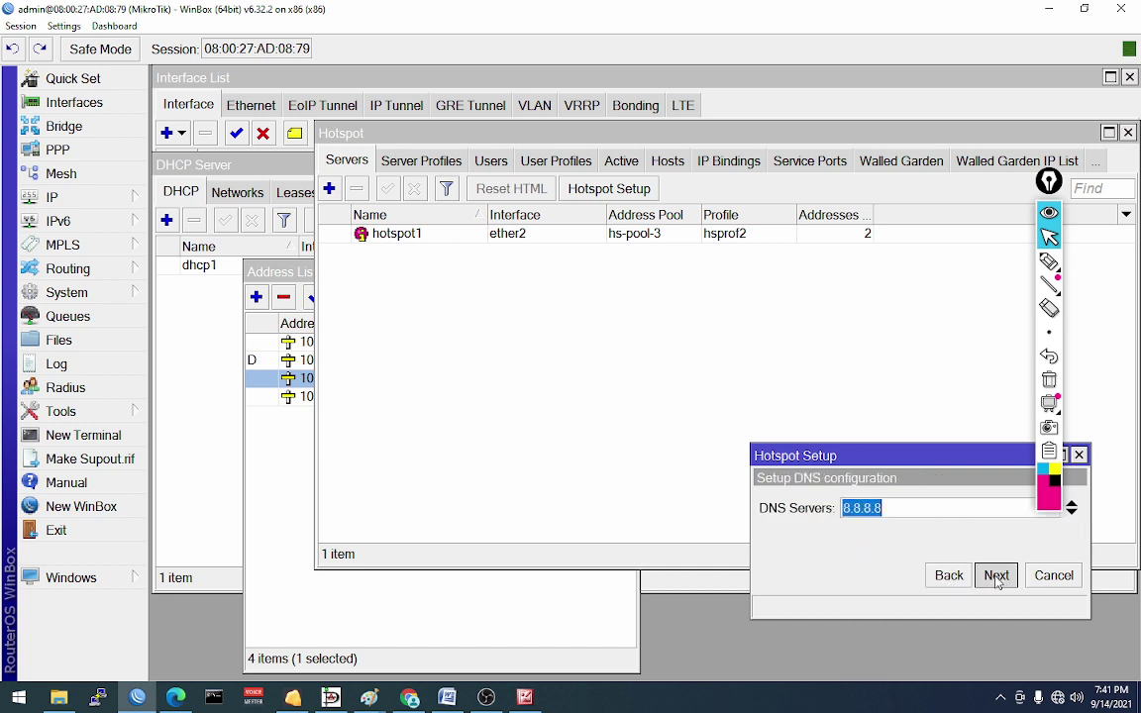
click(996, 576)
click(996, 578)
click(651, 367)
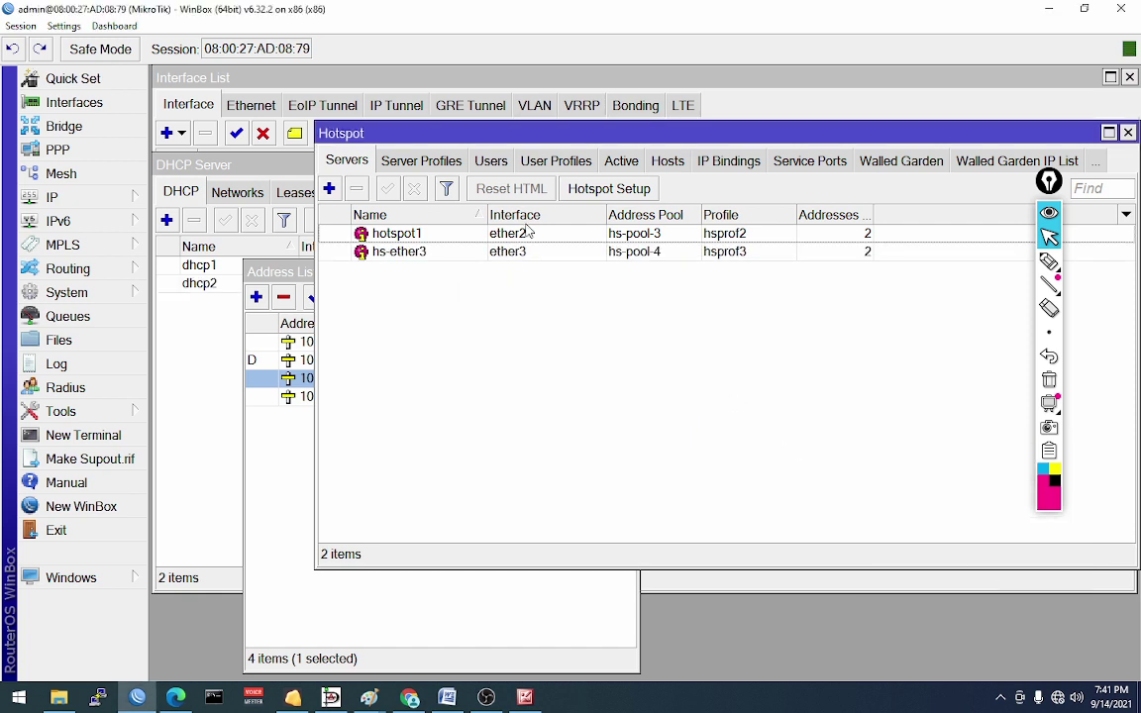
Step: Start the hotspot setup on ether4 and accept the proposed local address and the address pool starting at 10.10.30.2
click(609, 188)
click(892, 508)
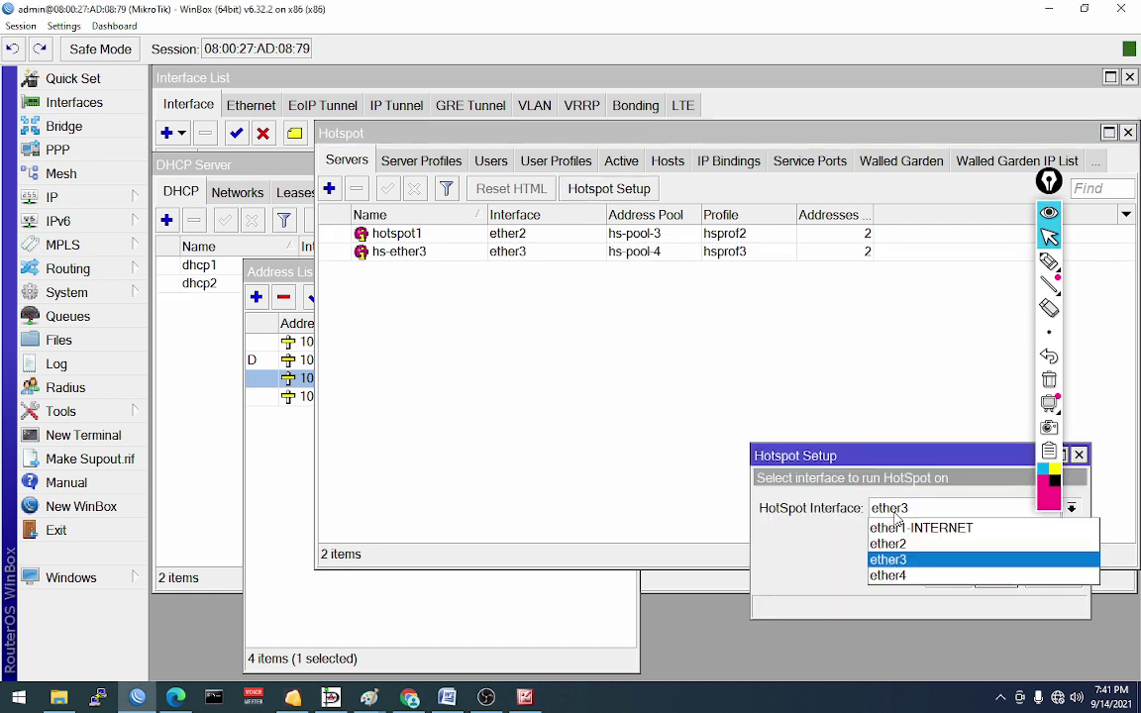
click(902, 575)
click(996, 576)
click(997, 575)
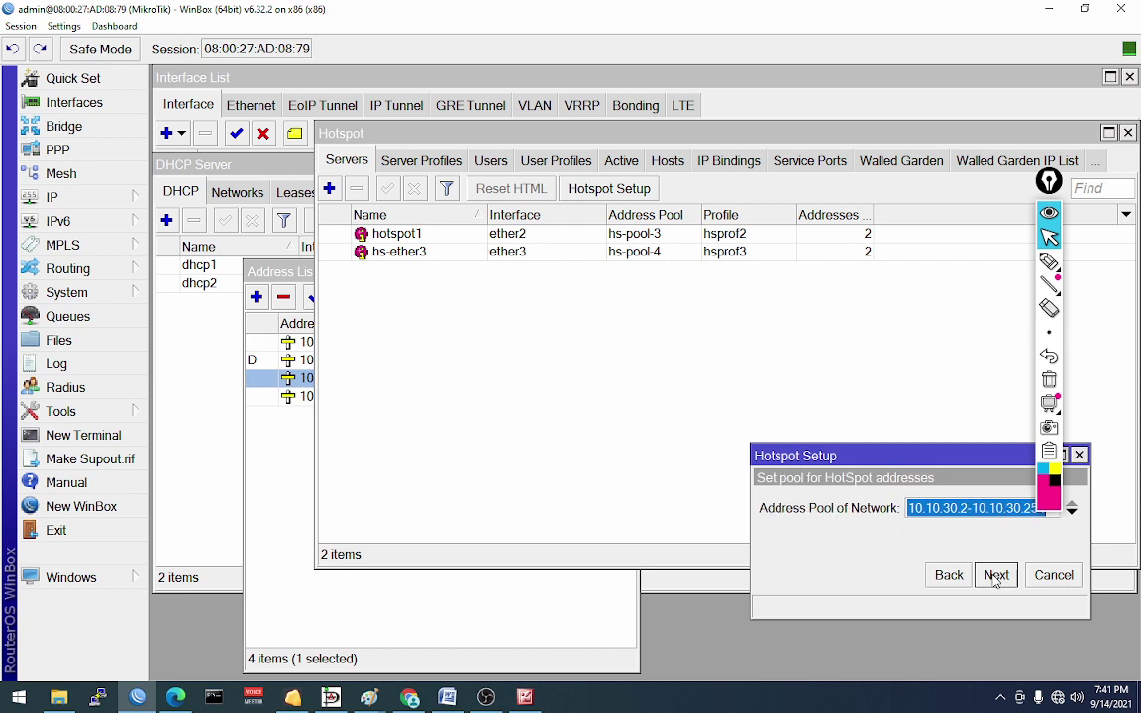
click(997, 575)
Step: Set the SSL certificate to none, keep the DNS name TE.NET and the other defaults, and finish the ether4 hotspot setup
click(936, 508)
click(892, 542)
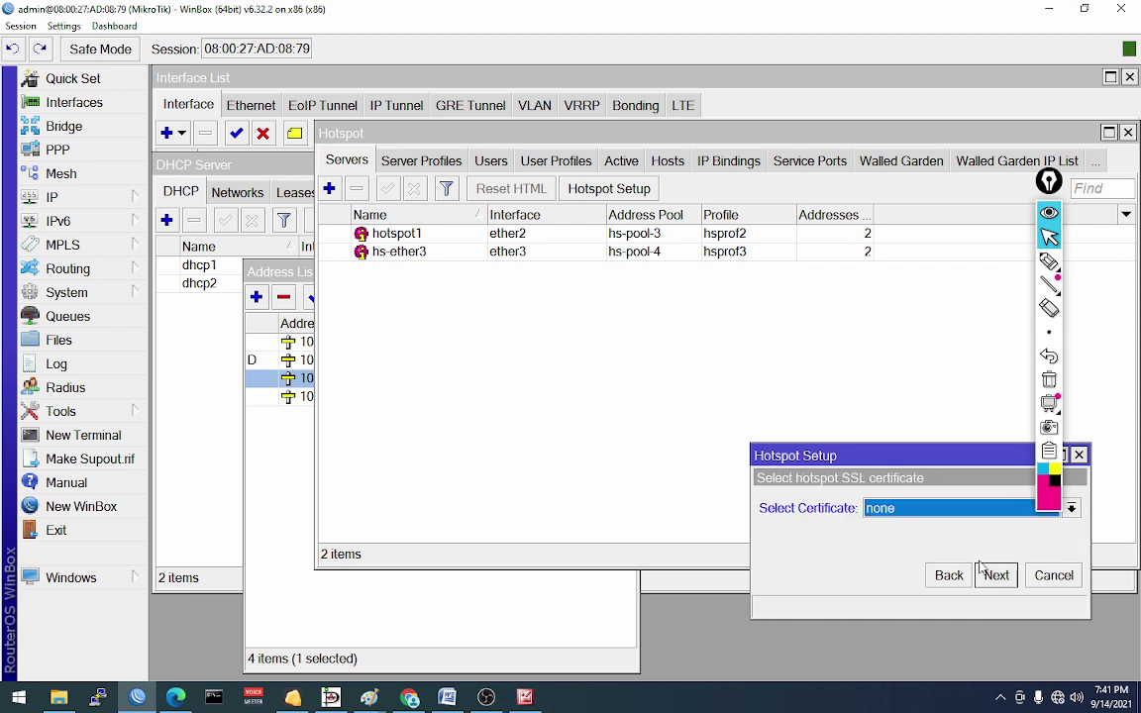
click(996, 575)
click(996, 575)
click(996, 575)
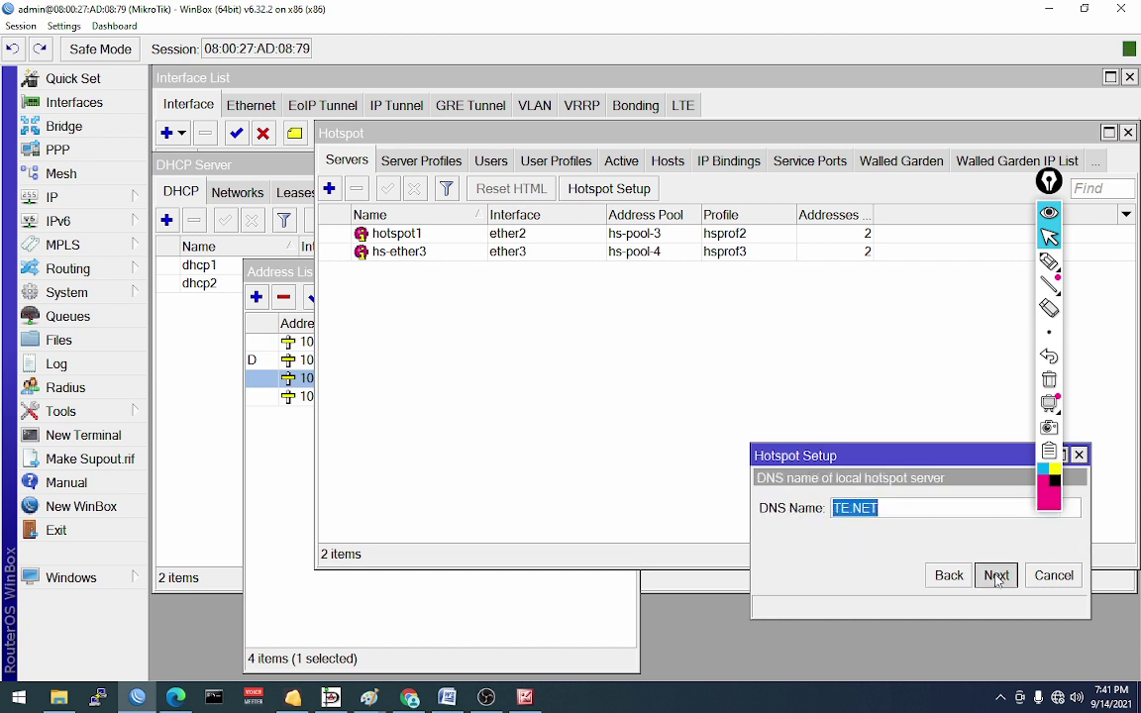
click(996, 575)
click(669, 375)
click(426, 254)
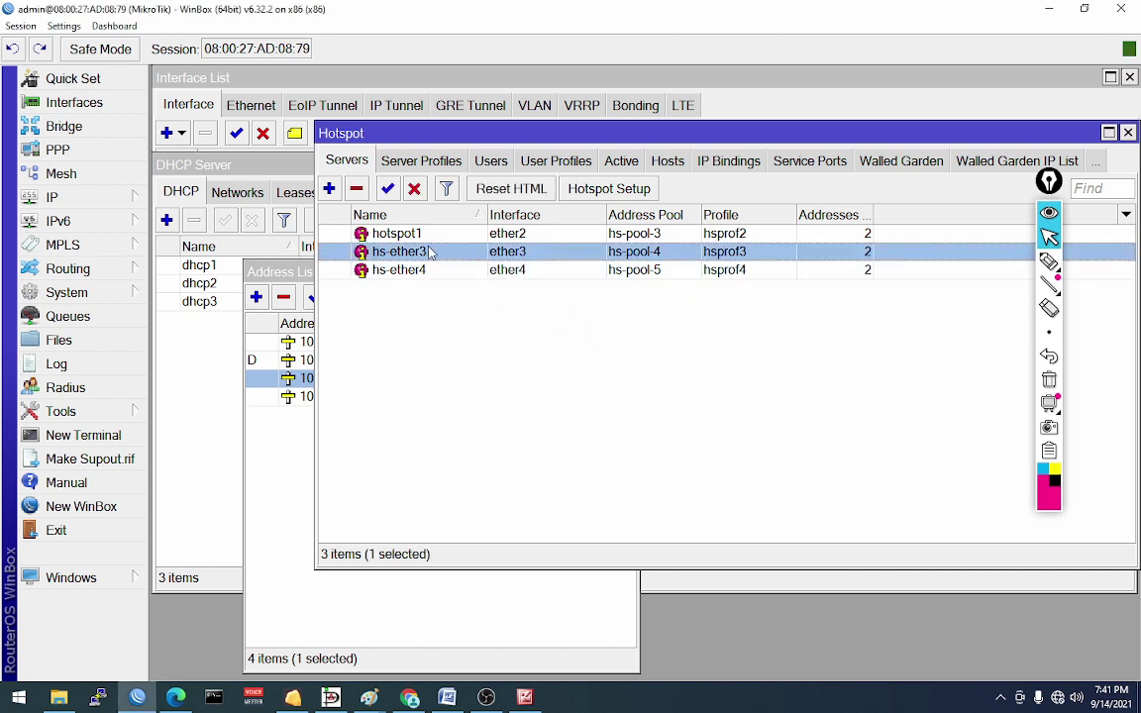
Step: Enable HTTP PAP and MAC Cookie login in the hsprof1 hotspot server profile and save it
click(431, 163)
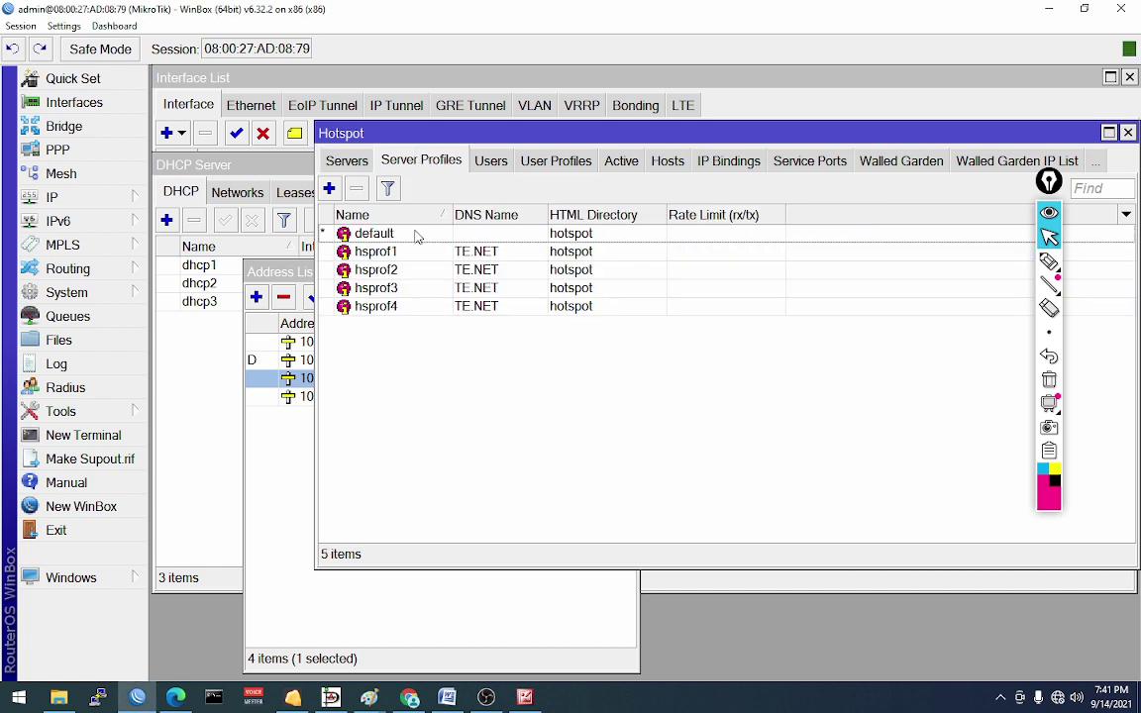
click(407, 253)
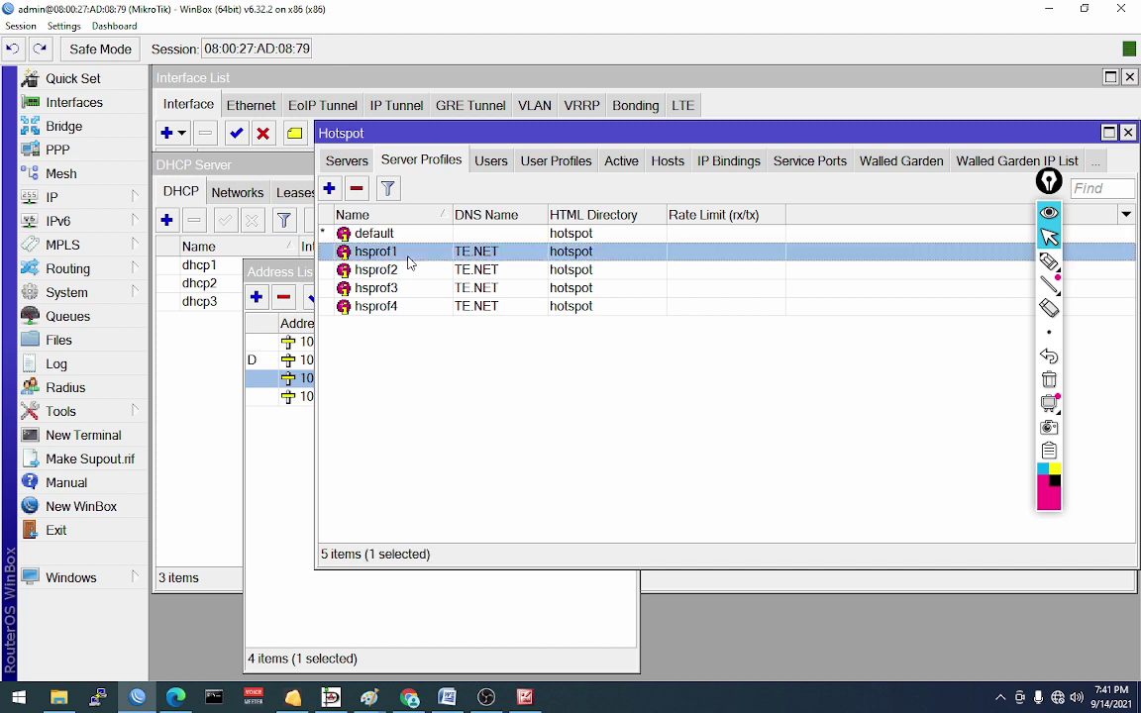
double_click(408, 254)
click(501, 205)
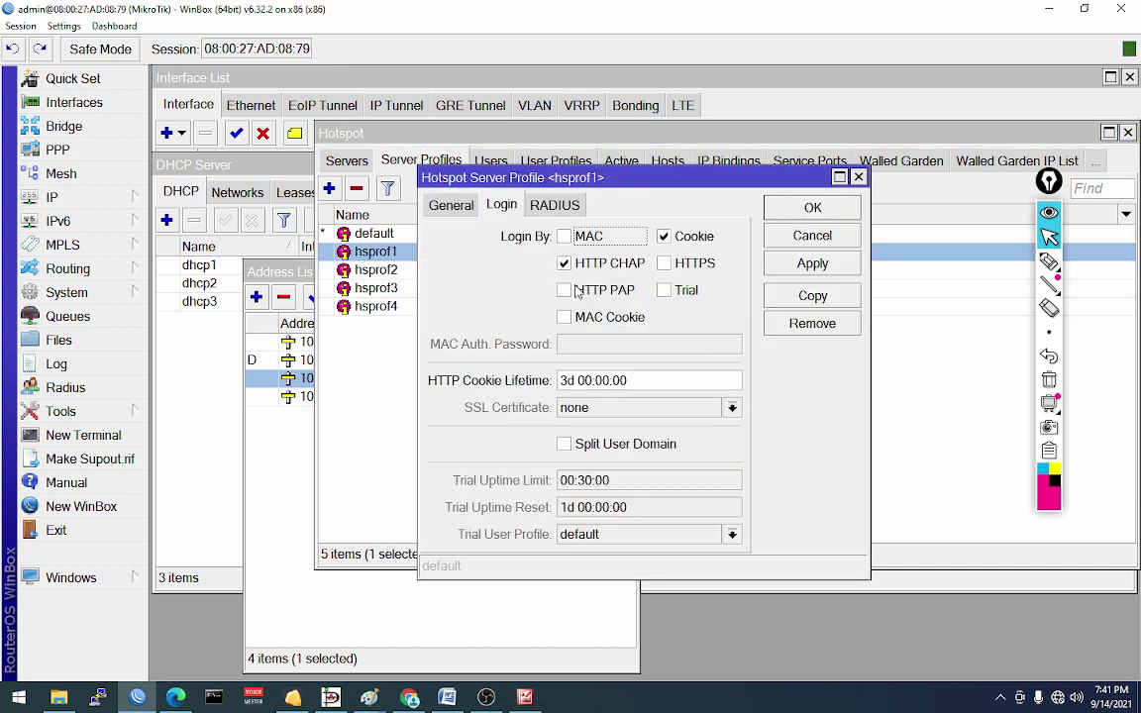
click(577, 290)
click(572, 317)
click(808, 266)
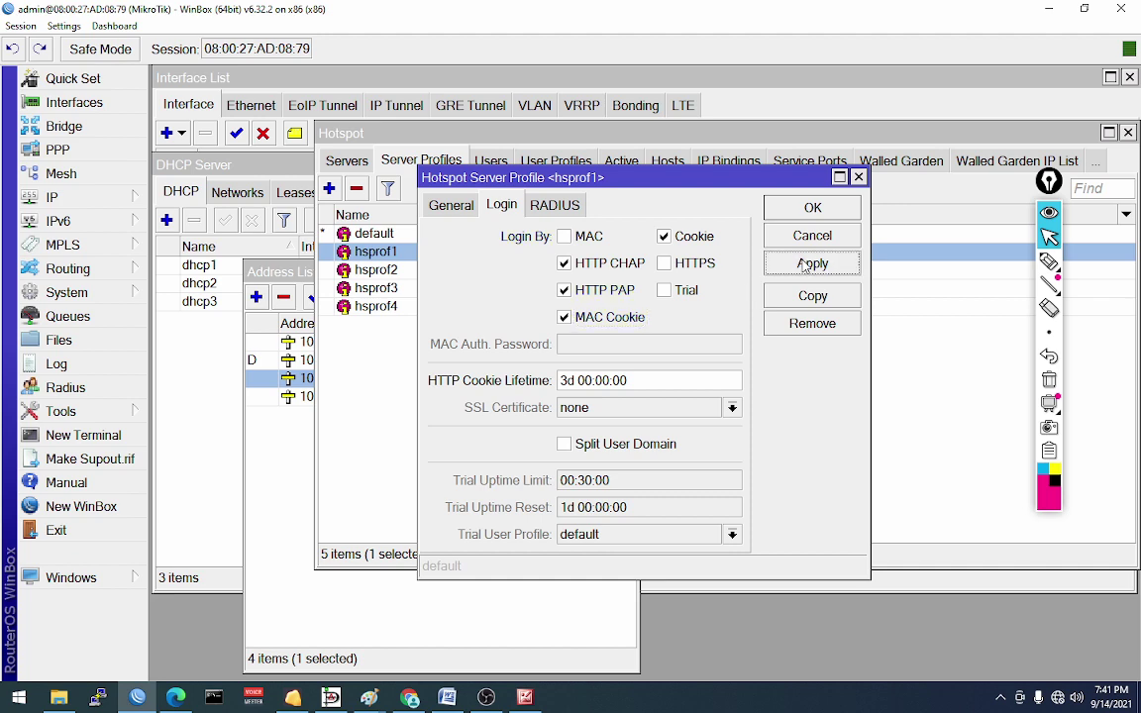
click(812, 207)
Step: Enable HTTP PAP and MAC Cookie login in the hsprof2 hotspot server profile and save it
double_click(502, 269)
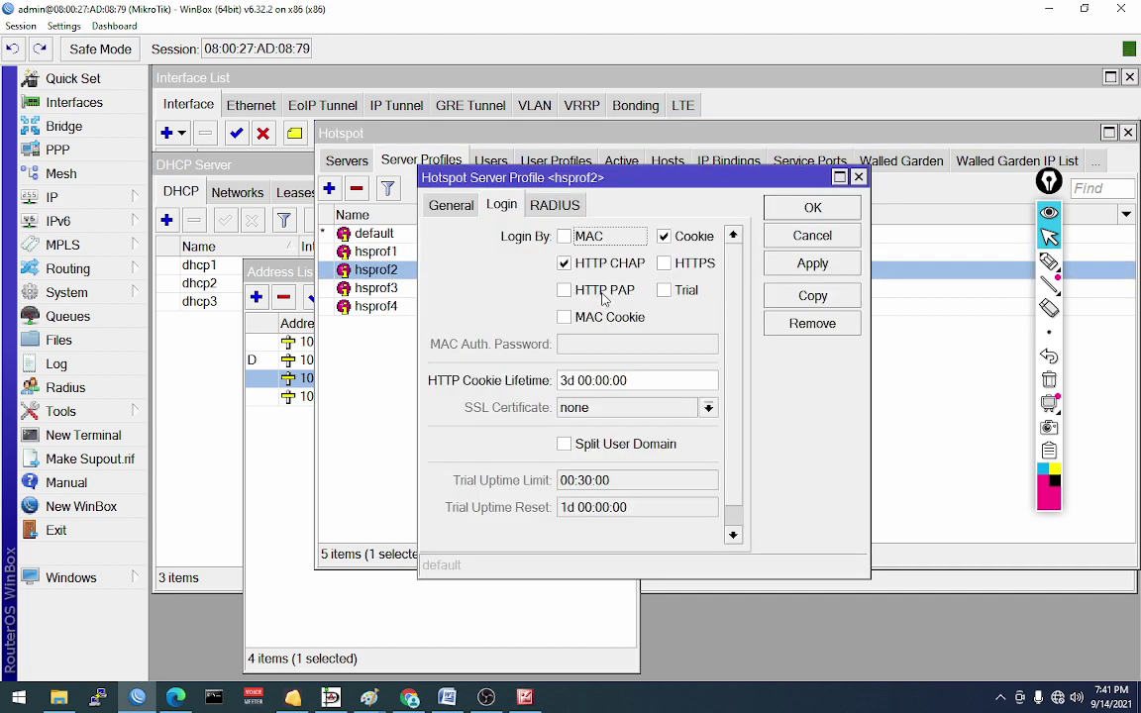
click(599, 292)
click(594, 317)
click(812, 264)
click(812, 207)
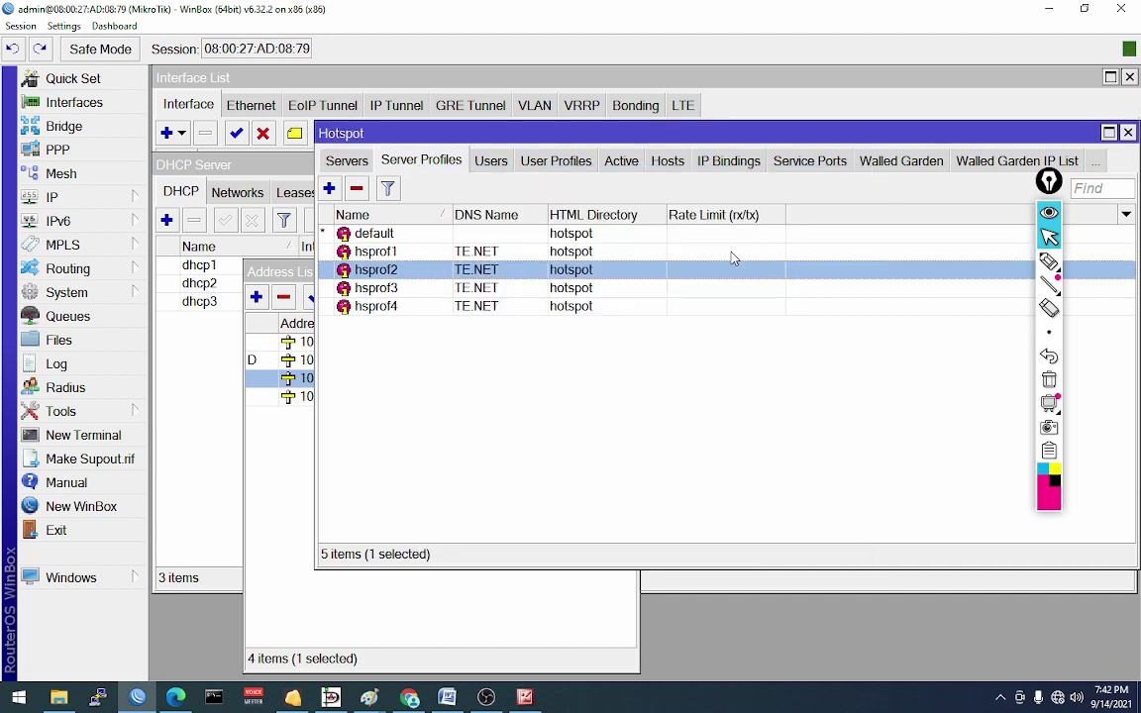
Step: Enable HTTP PAP and MAC Cookie login in the hsprof3 hotspot server profile and save it
double_click(470, 288)
click(594, 290)
click(594, 317)
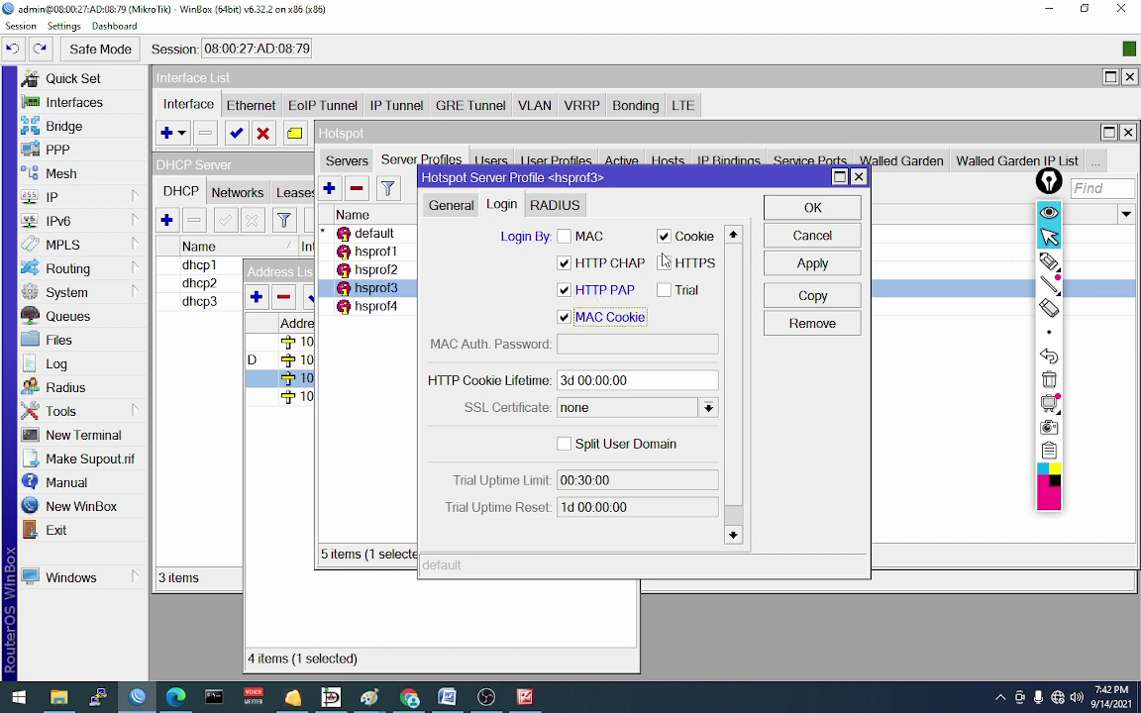
click(812, 264)
click(812, 207)
Step: Enable HTTP PAP and MAC Cookie login in the hsprof4 hotspot server profile and save it
double_click(475, 306)
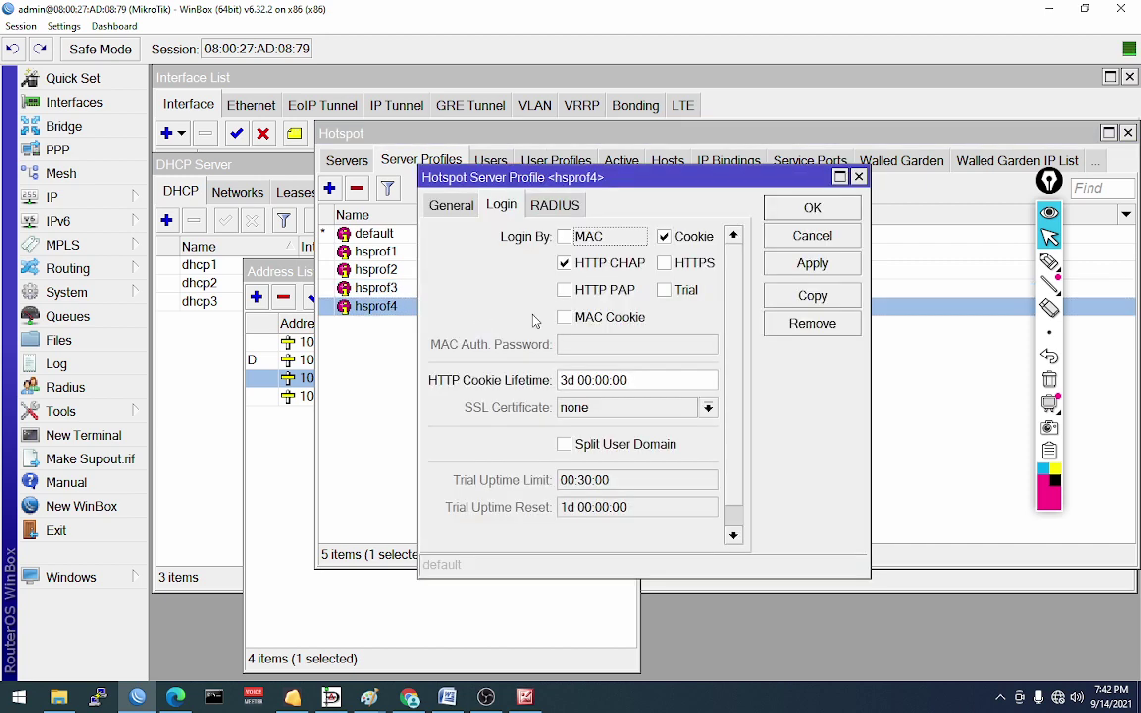
click(599, 290)
click(594, 317)
click(812, 264)
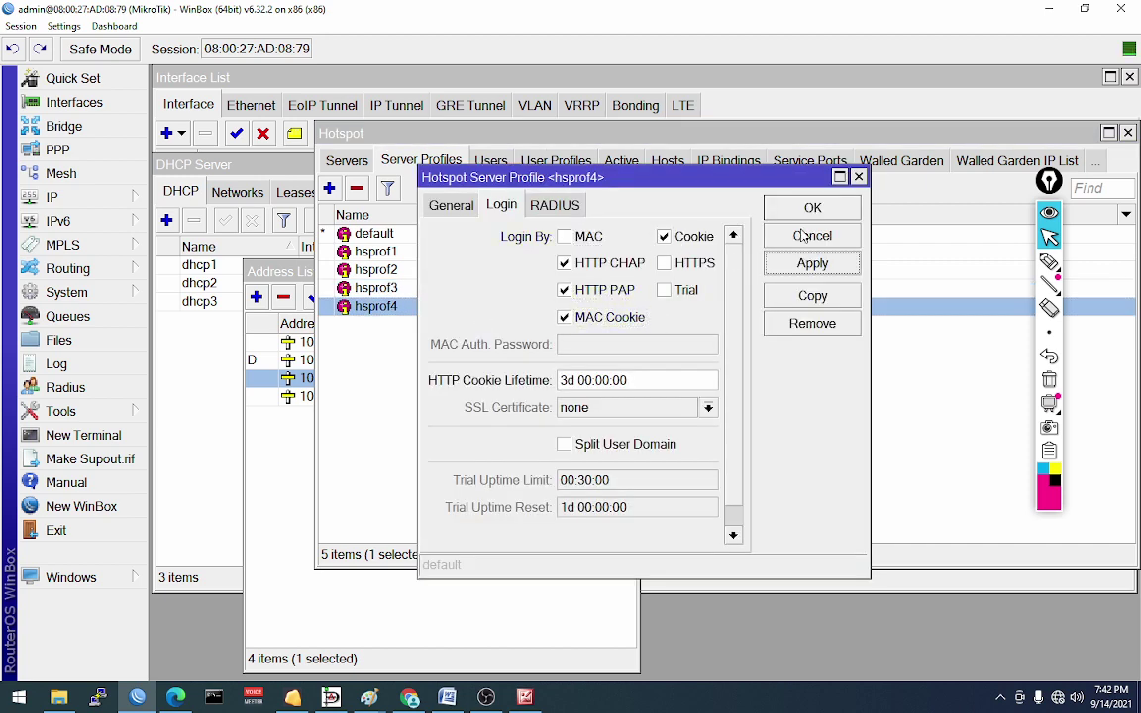
click(807, 209)
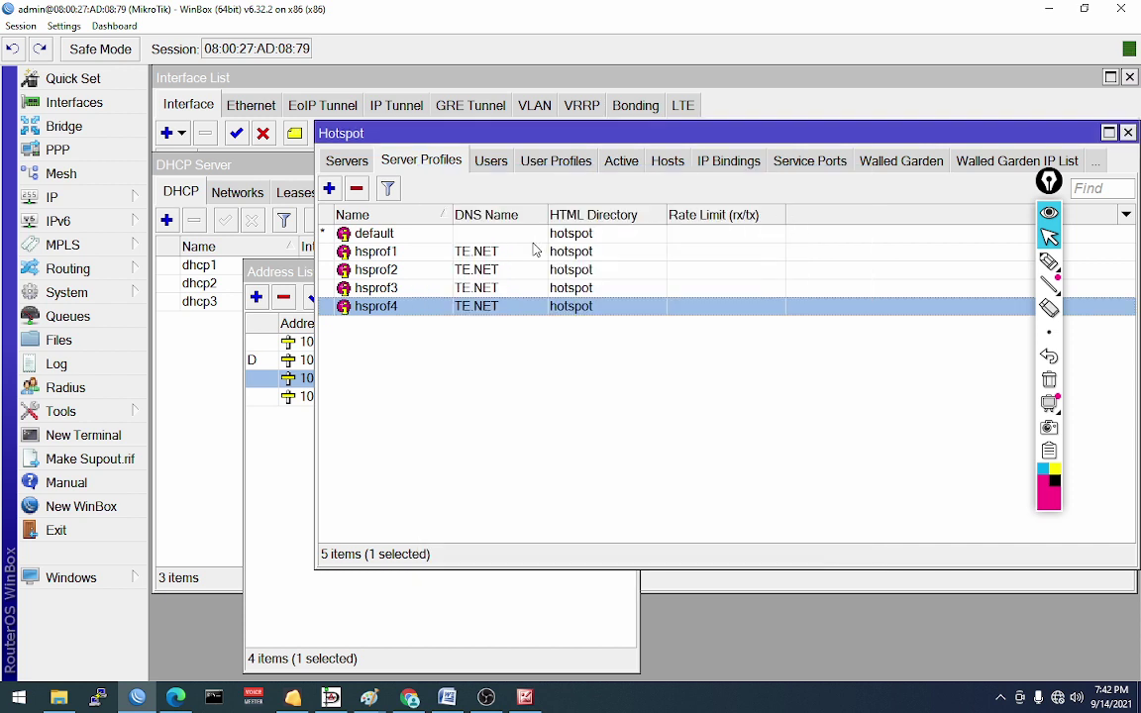
Step: Add the hotspot user user1 for all servers with the default profile, leaving the password empty
click(492, 161)
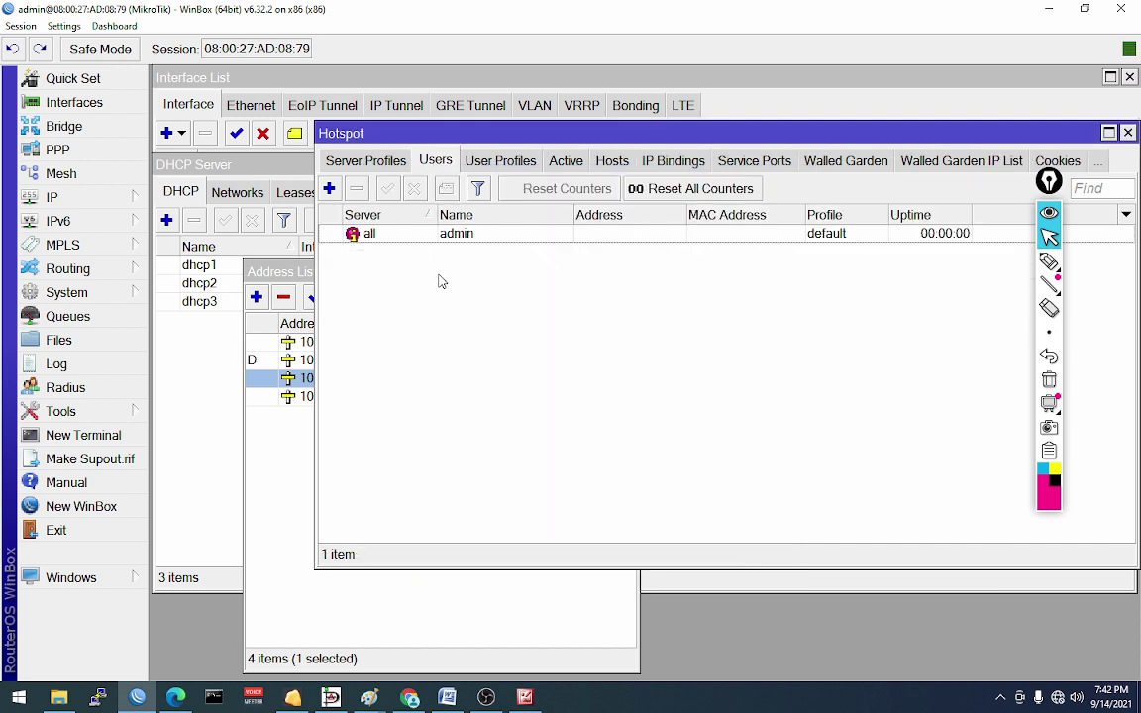
click(395, 238)
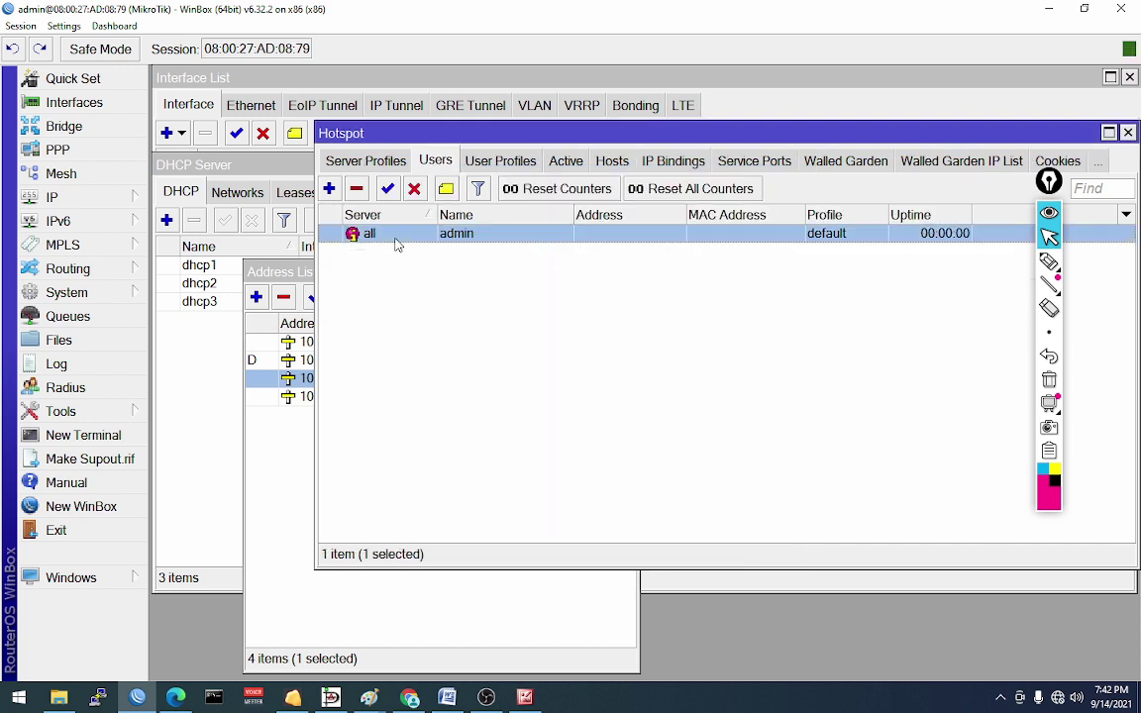
click(329, 189)
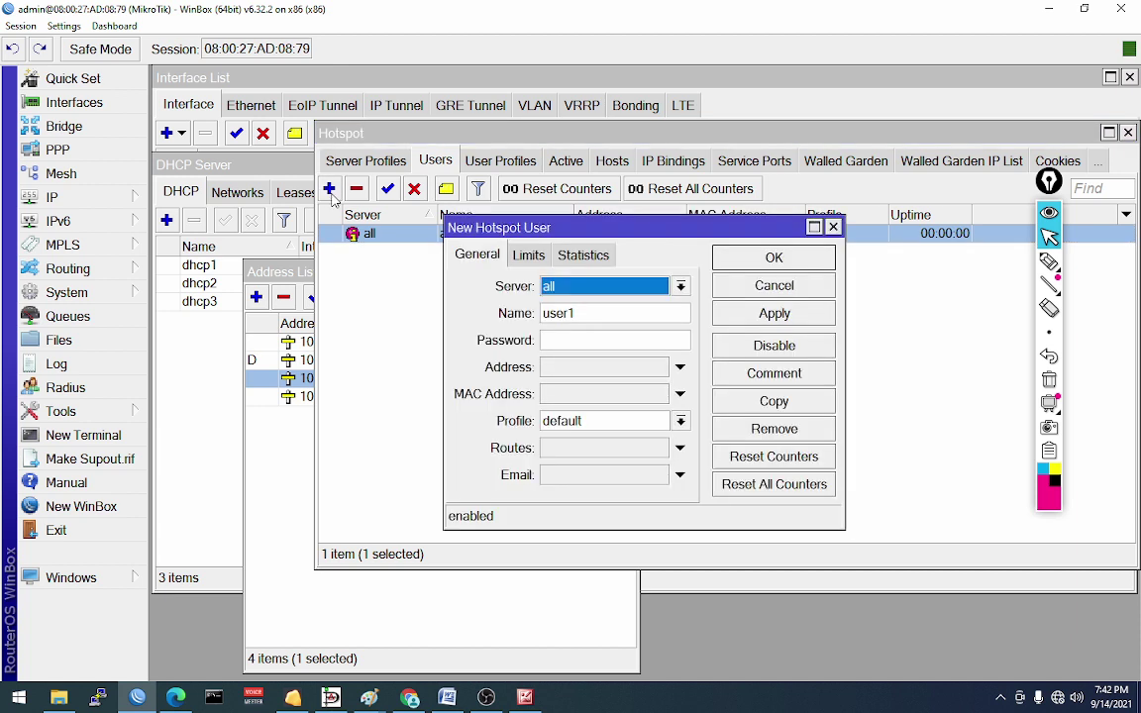
click(599, 286)
click(575, 305)
key(Tab)
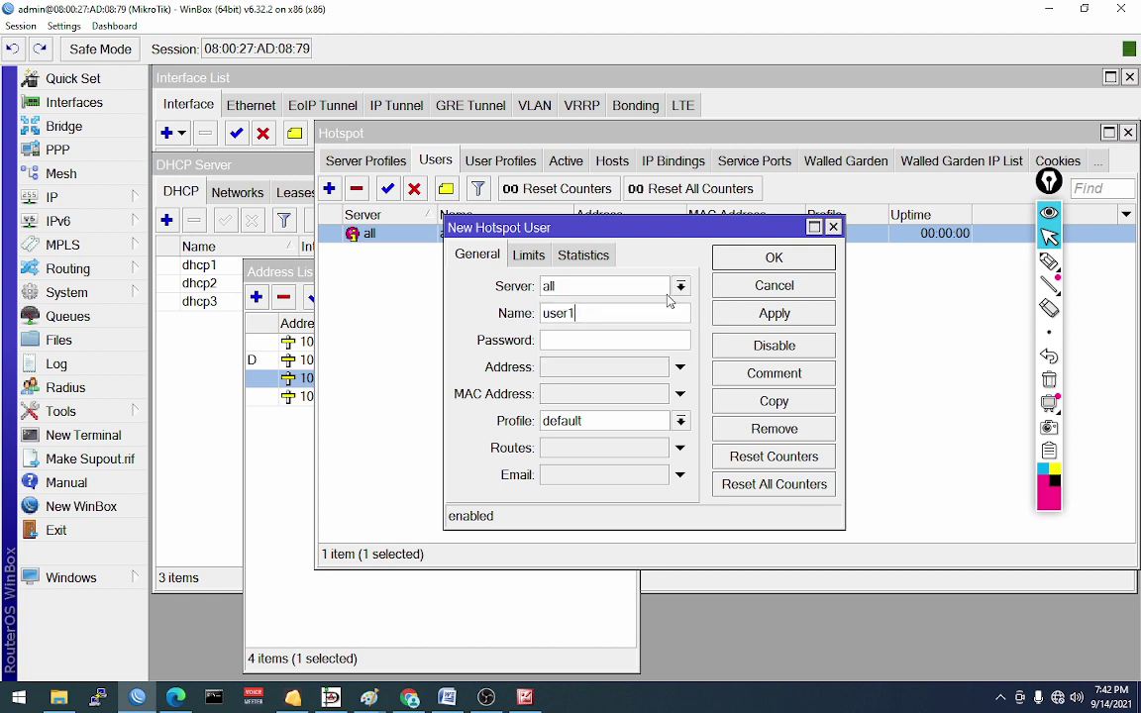
click(587, 289)
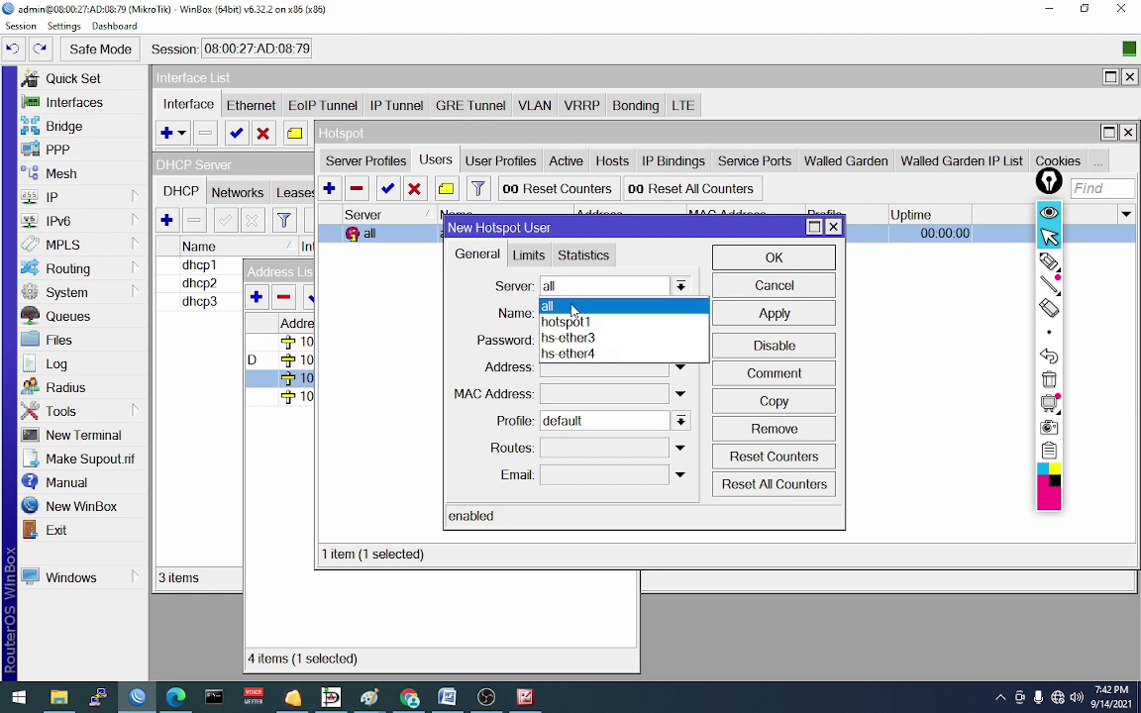
click(571, 306)
drag(606, 320, 543, 320)
click(561, 288)
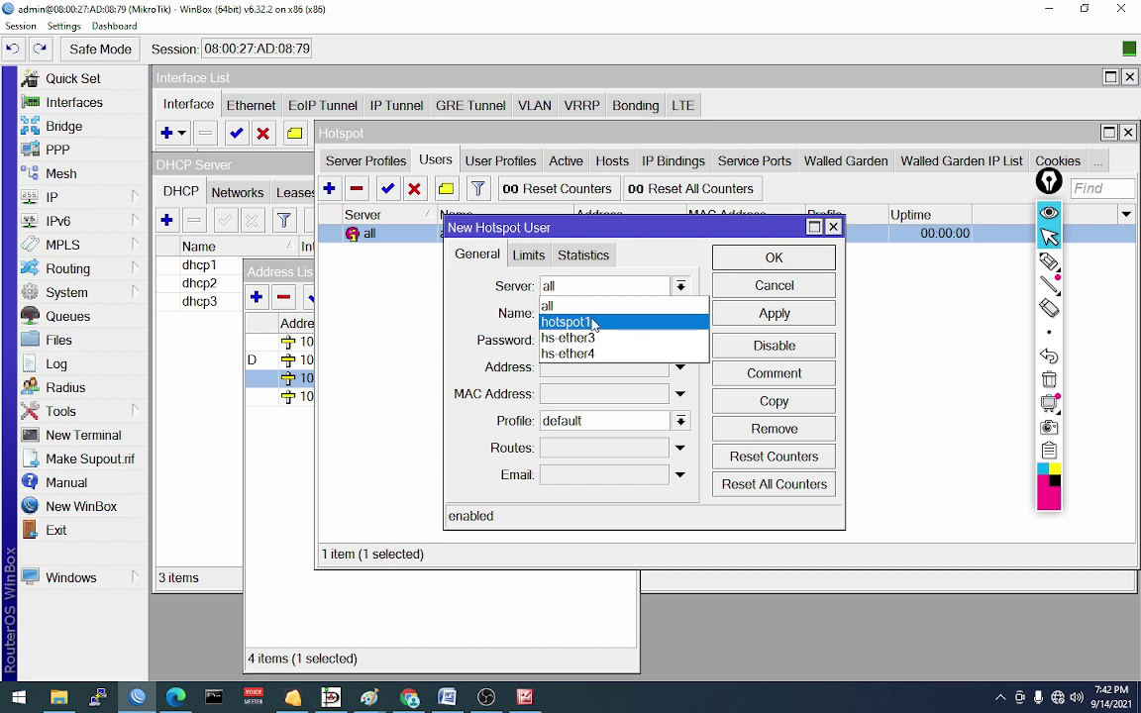
click(570, 306)
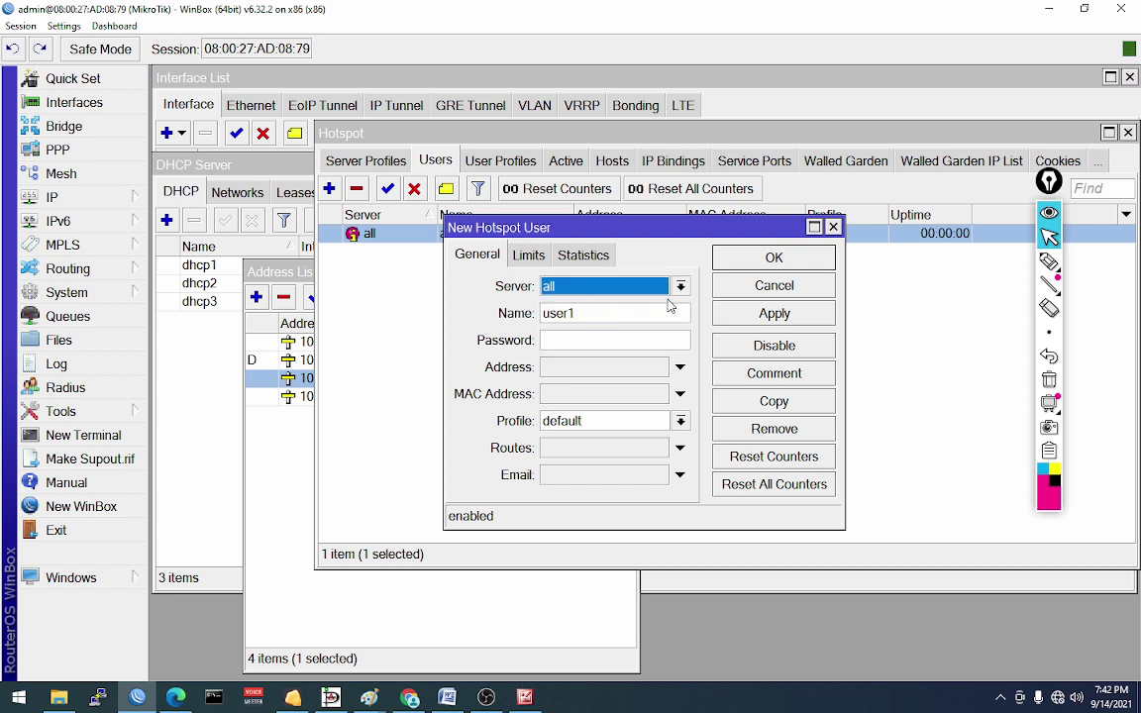
click(769, 313)
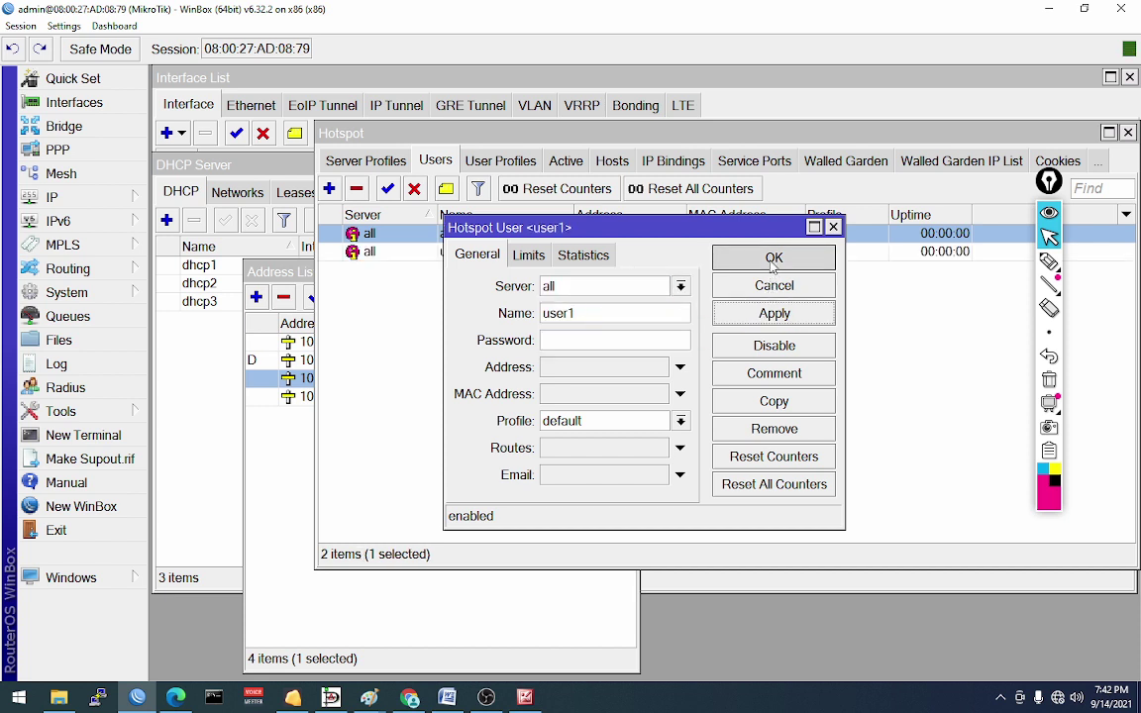
click(773, 260)
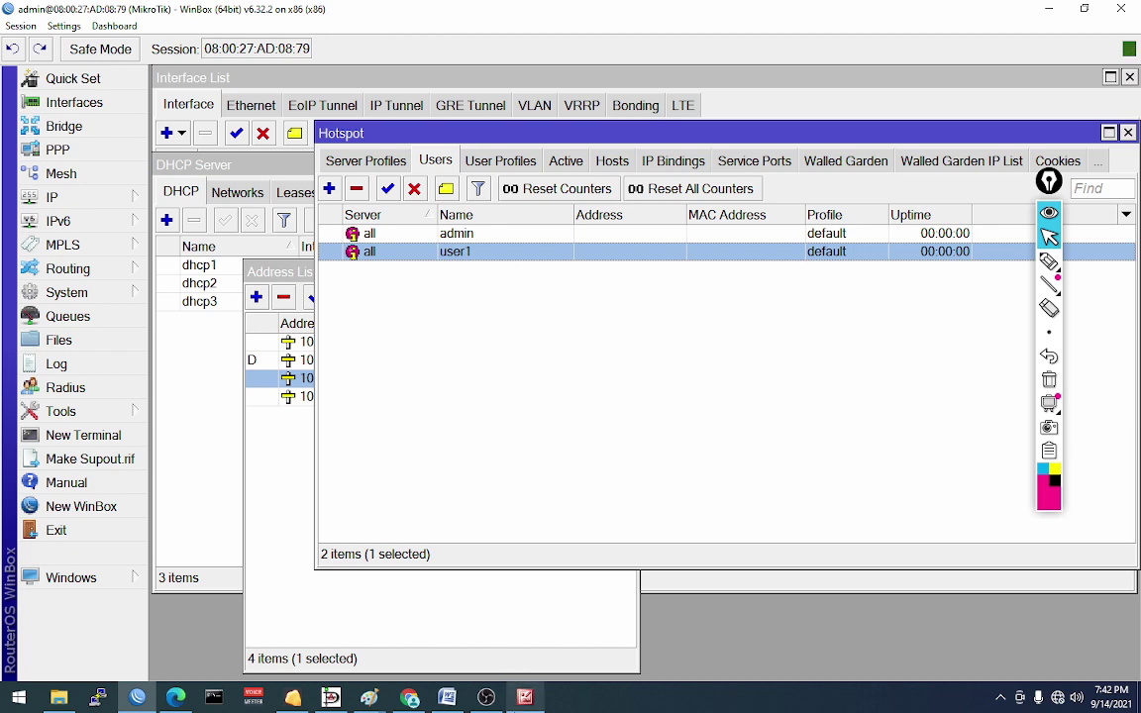
Step: Switch to the loping network diagram in Paint and erase the SWITCH/HUB box and the arrow leading to it
click(525, 697)
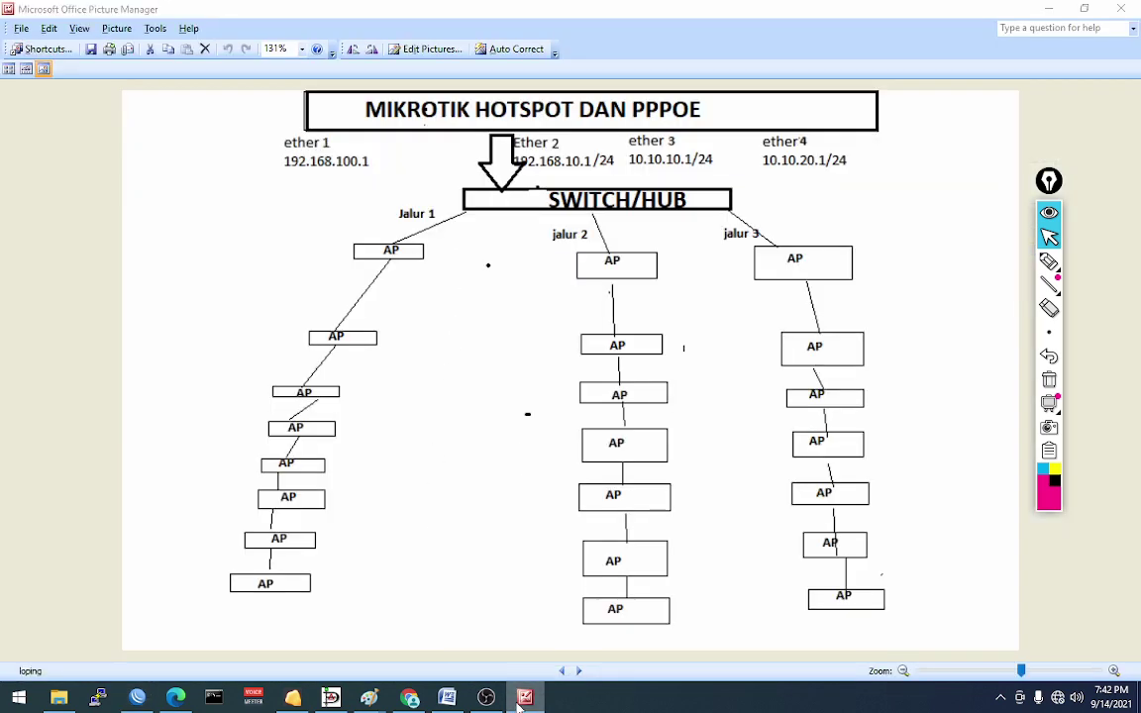
click(524, 698)
mouse_move(369, 698)
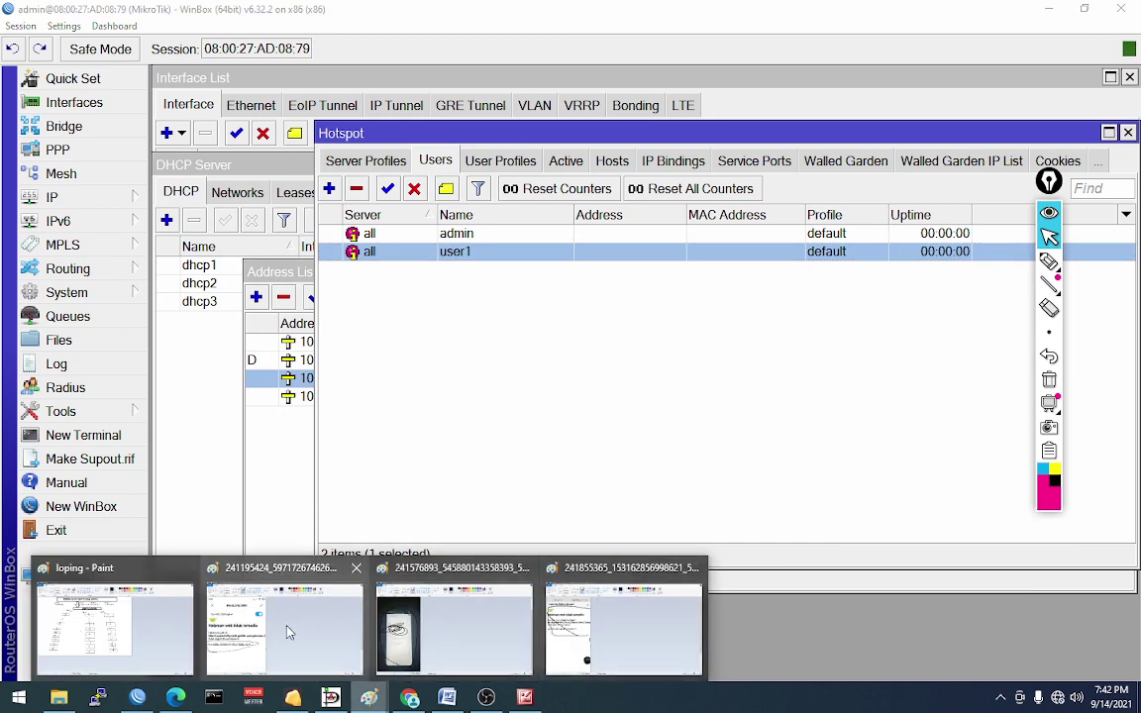
click(112, 635)
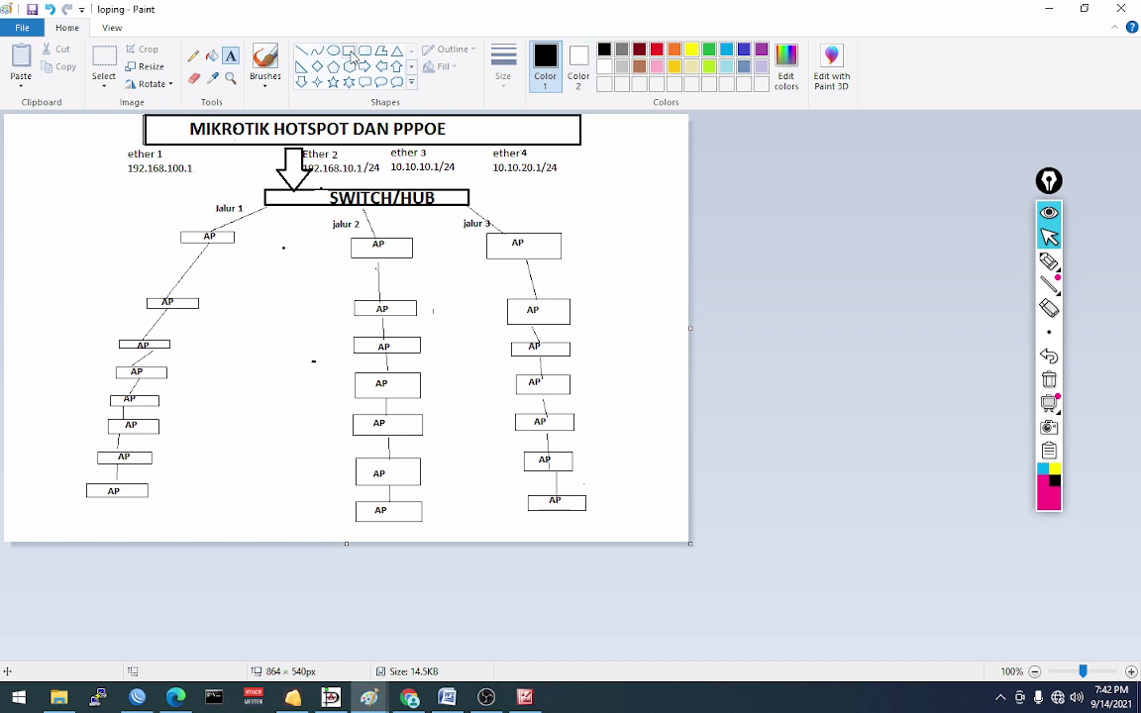
click(193, 77)
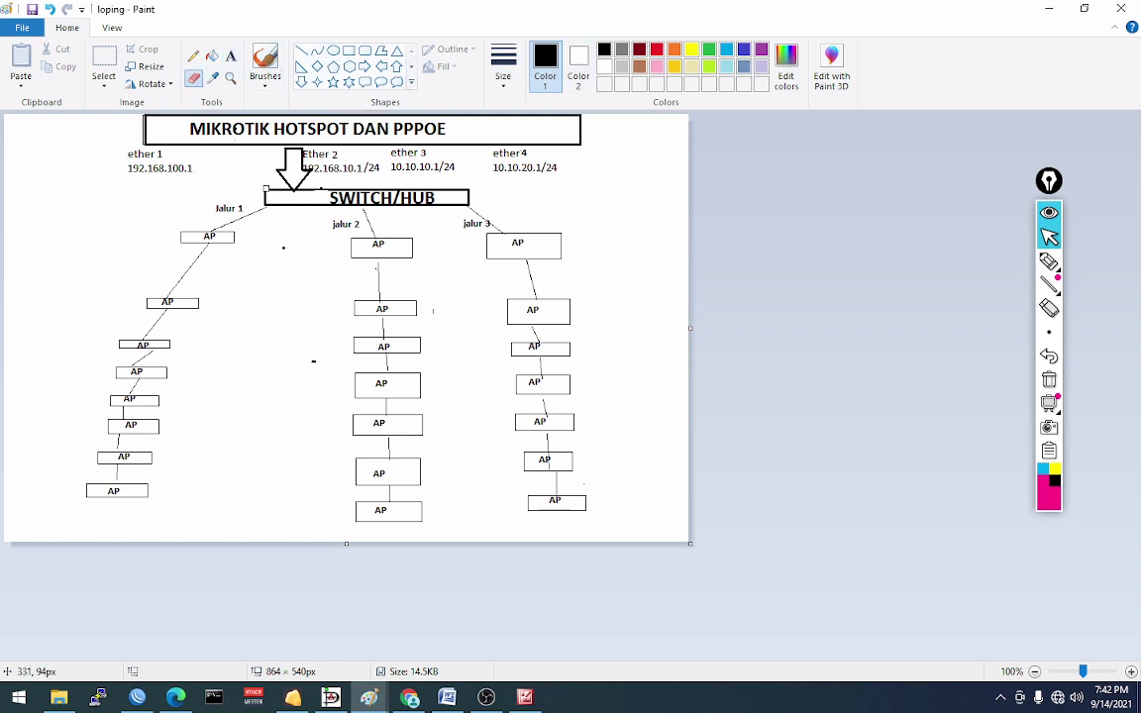
drag(288, 191, 479, 194)
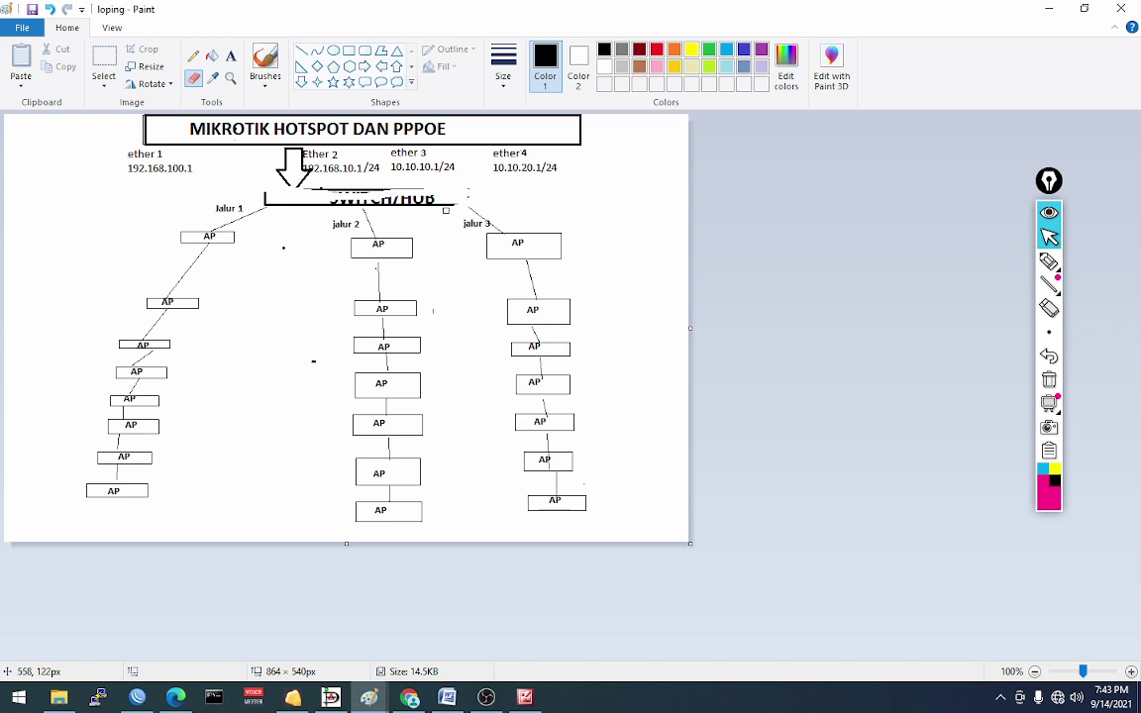
mouse_move(363, 205)
mouse_down()
mouse_move(391, 183)
mouse_move(341, 197)
mouse_move(398, 186)
mouse_up()
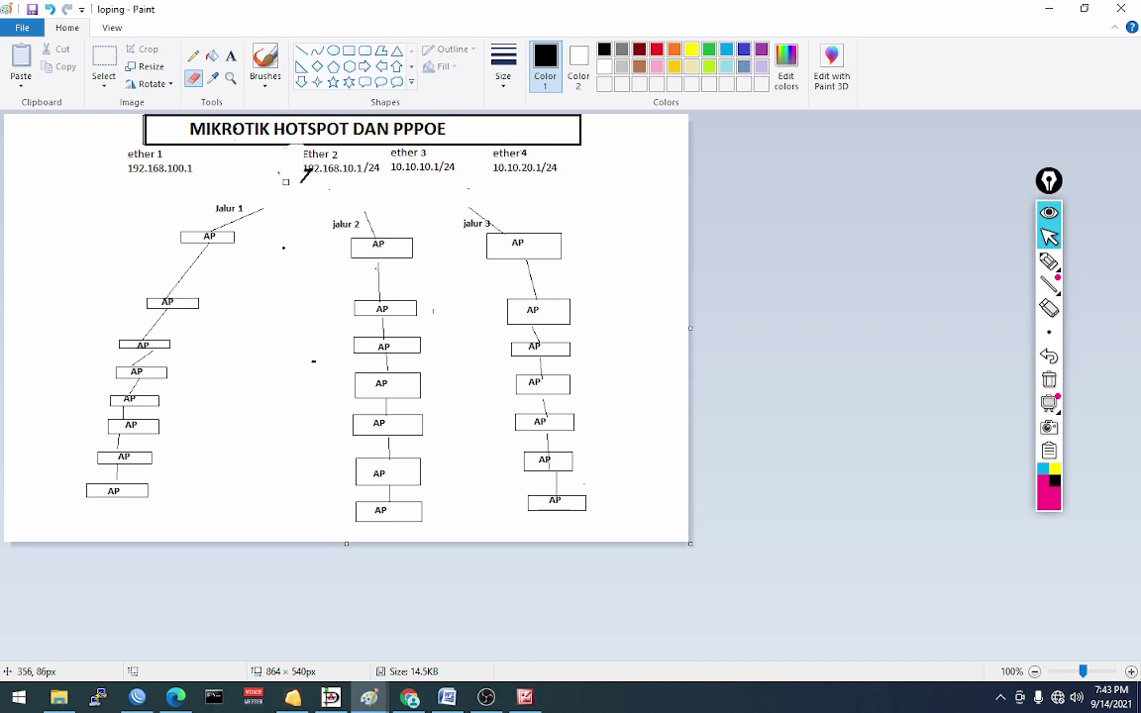
Step: Draw three thick black lines connecting the first APs of Jalur 1, 2 and 3 to Ether 2, ether 3 and ether 4 respectively
click(302, 50)
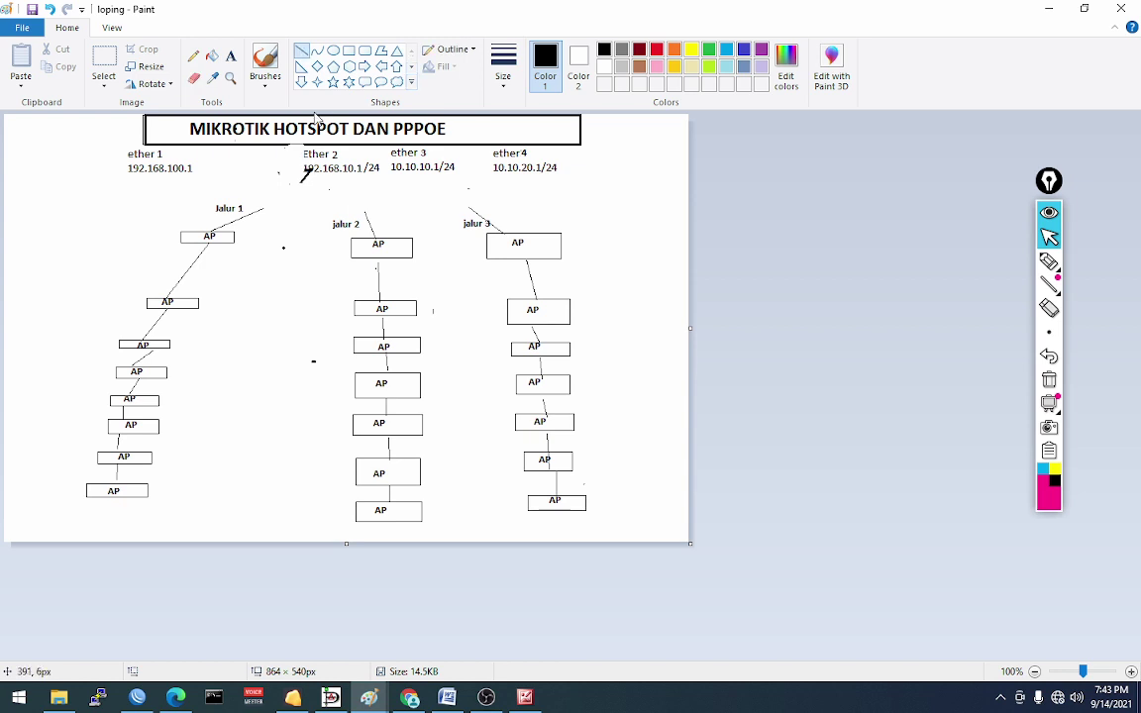
mouse_move(219, 231)
mouse_down()
mouse_move(324, 168)
mouse_move(315, 164)
mouse_move(327, 149)
mouse_move(330, 158)
mouse_up()
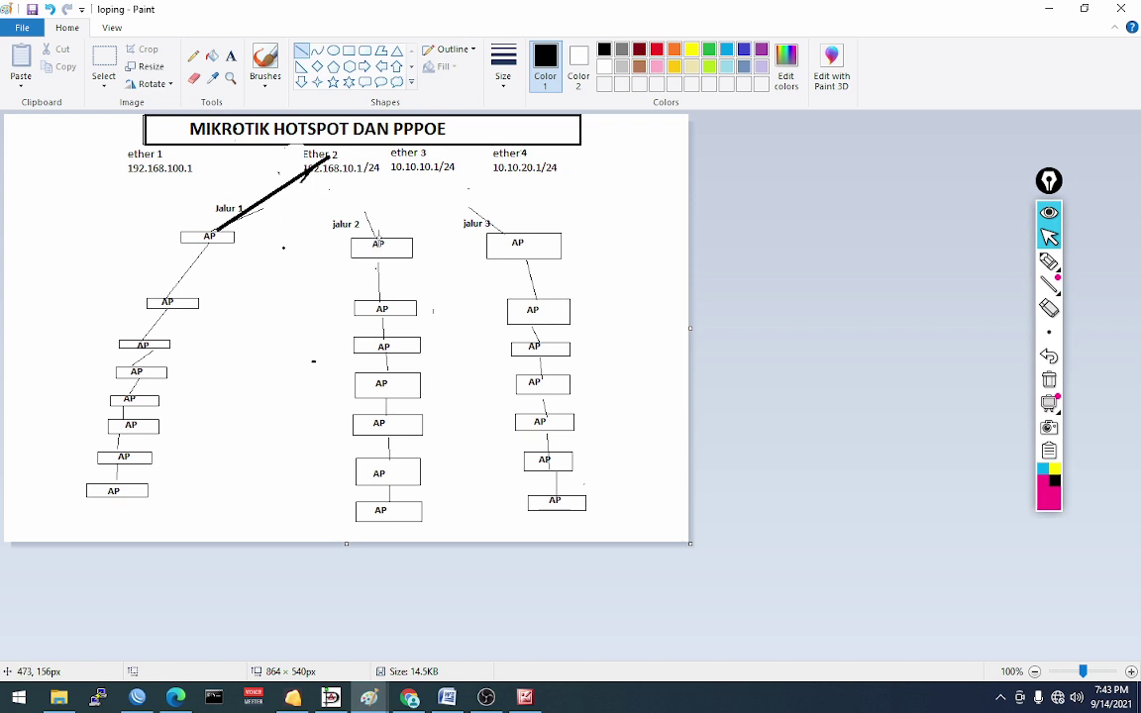
drag(379, 239, 357, 186)
drag(394, 158, 414, 152)
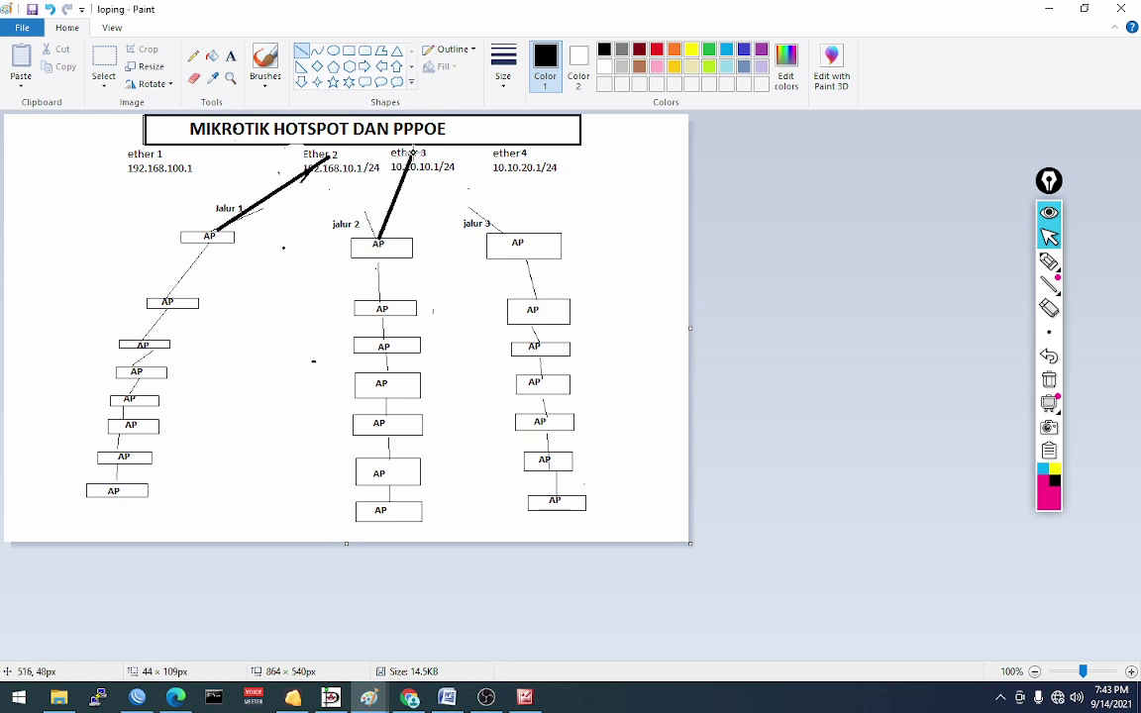
drag(517, 234, 528, 146)
click(610, 184)
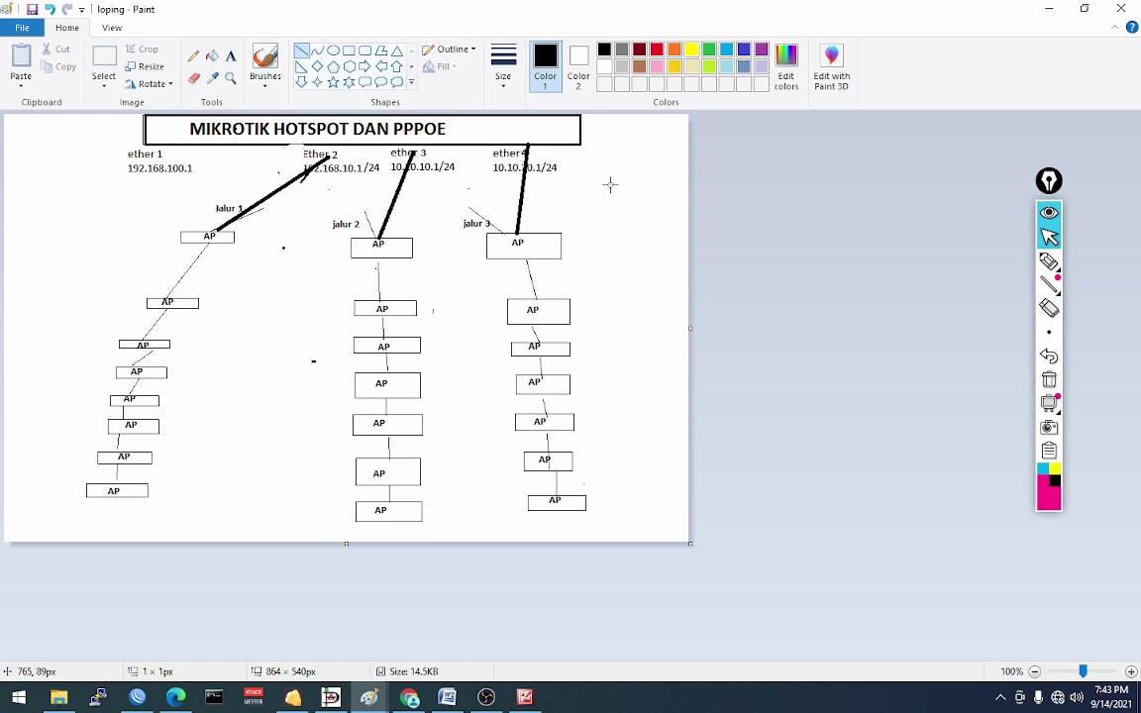